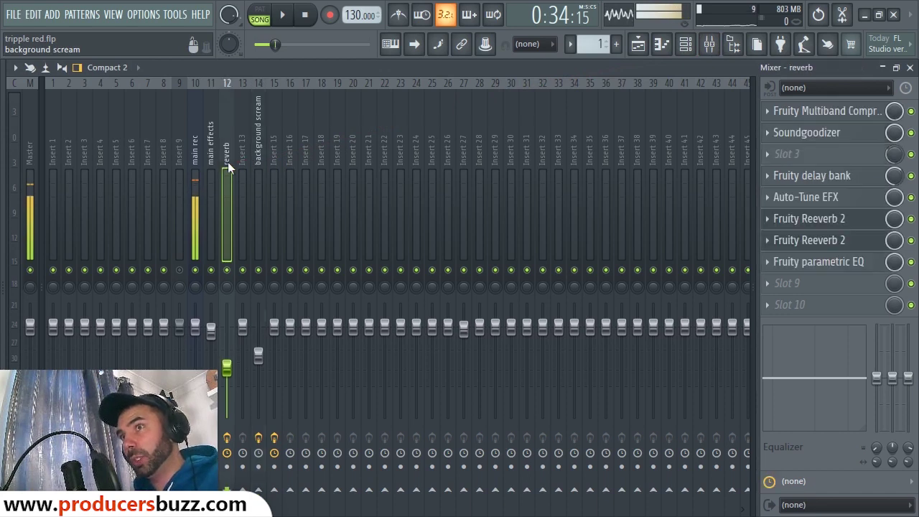
Select the main rec track in the mixer after checking main effects, and return to the playlist.
left_click(211, 167)
left_click(201, 168)
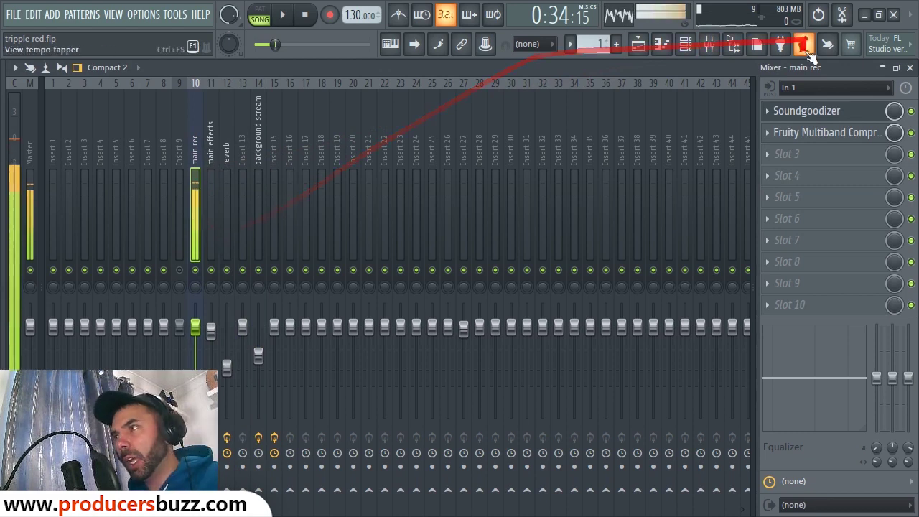
left_click(883, 68)
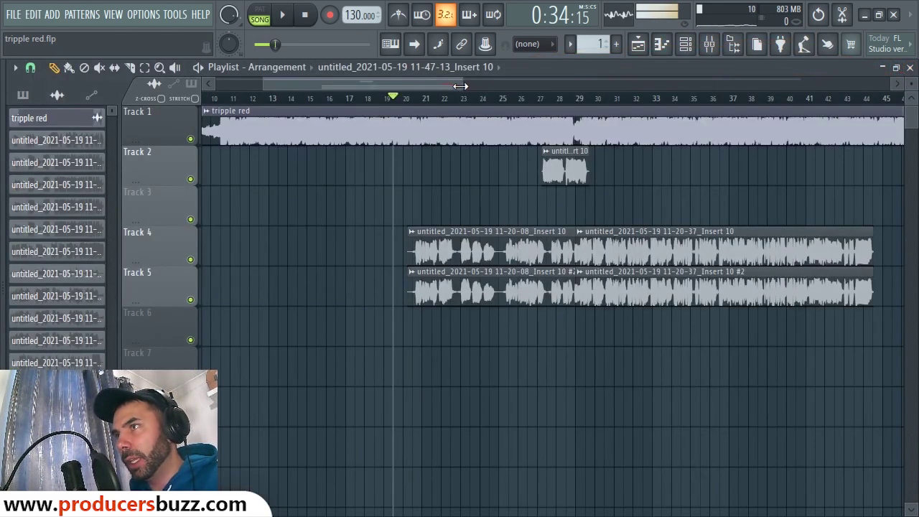
Enable audio recording and try a short recording from bar 13 of the playlist.
left_click_drag(461, 86, 392, 84)
left_click(409, 97)
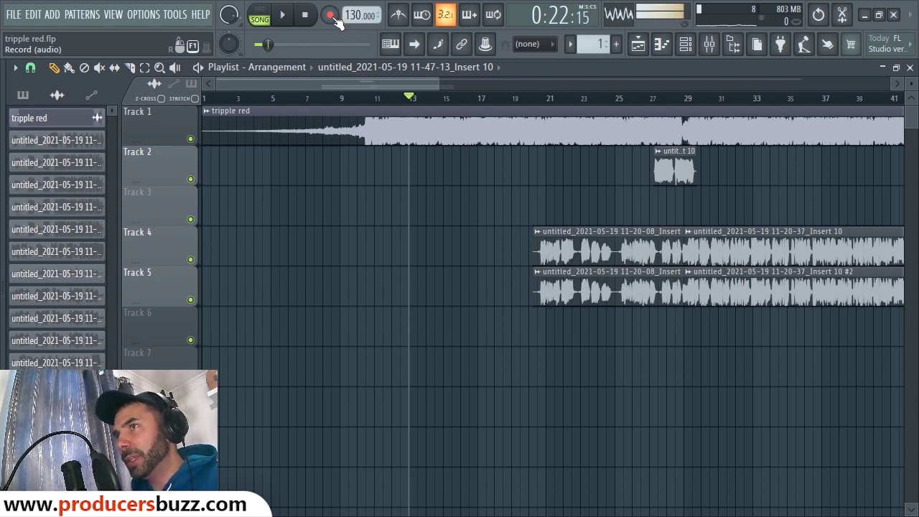
left_click(288, 17)
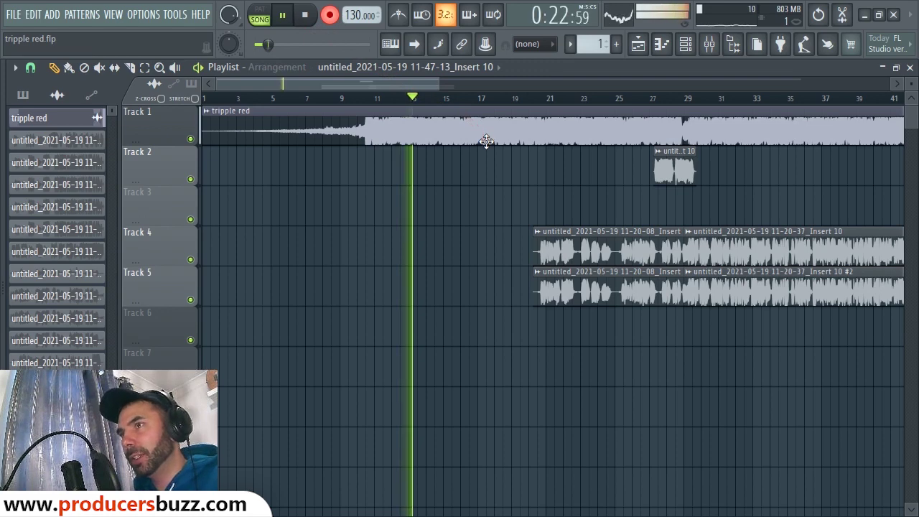
key("space")
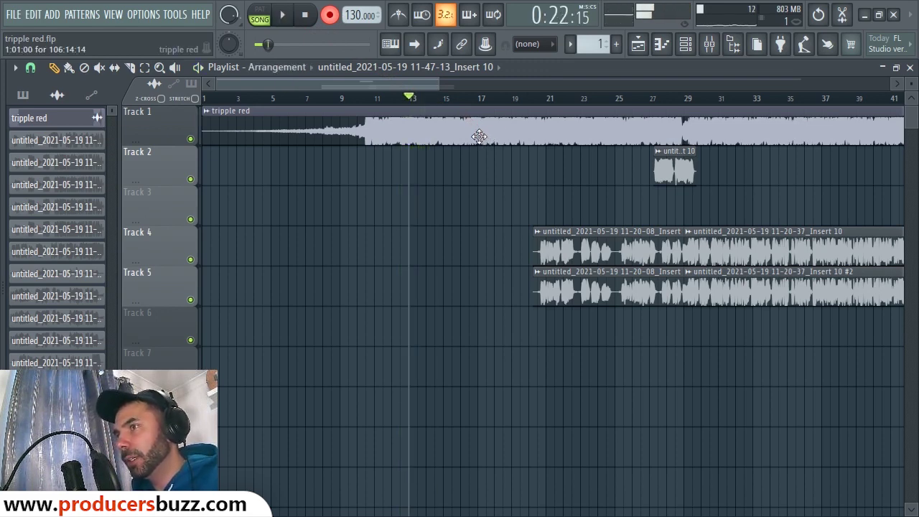
Arm the main rec mixer track for recording, widen the browser and return to the playlist.
left_click(707, 39)
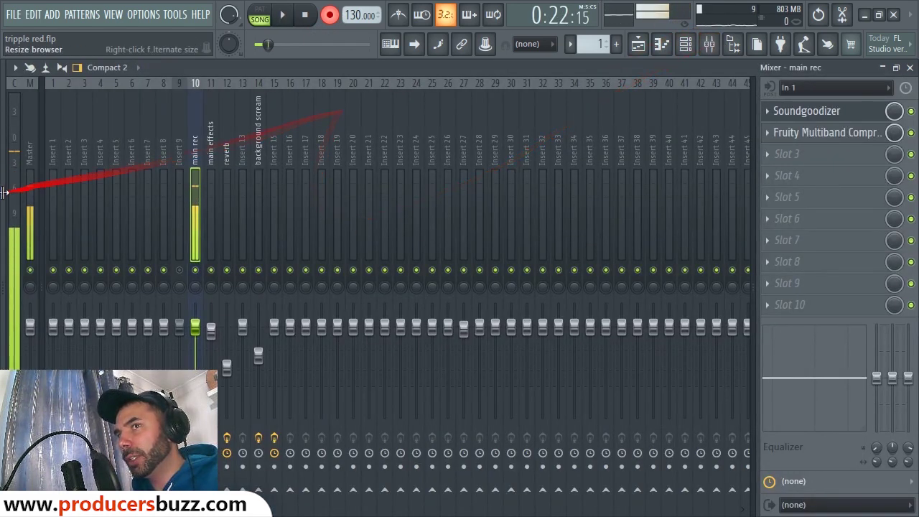
left_click_drag(39, 196, 191, 203)
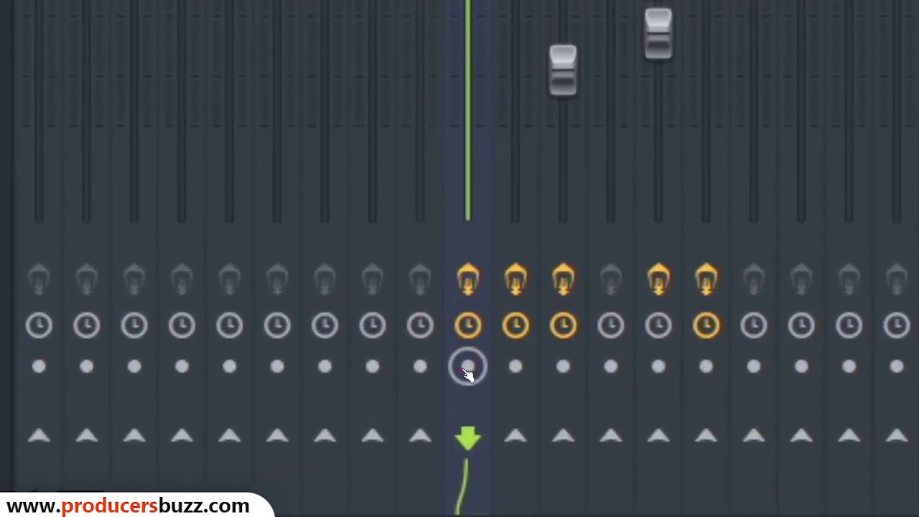
left_click(462, 371)
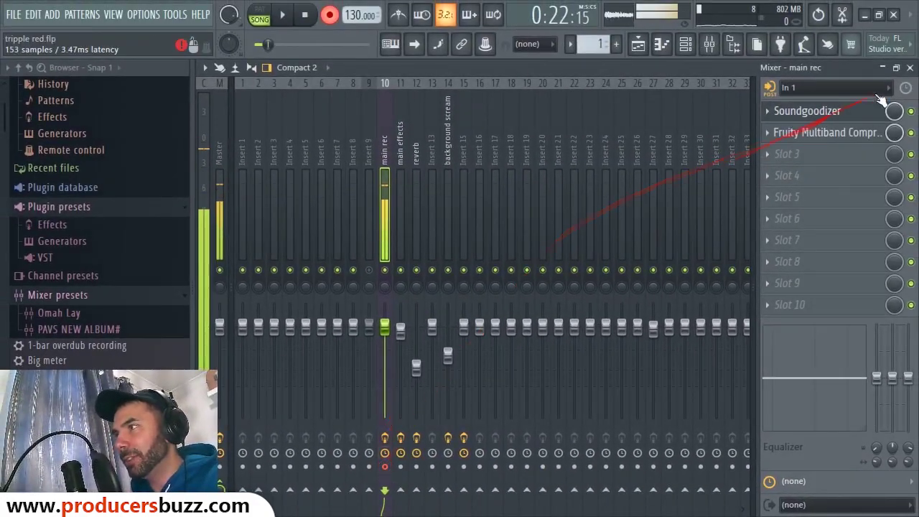
left_click(910, 67)
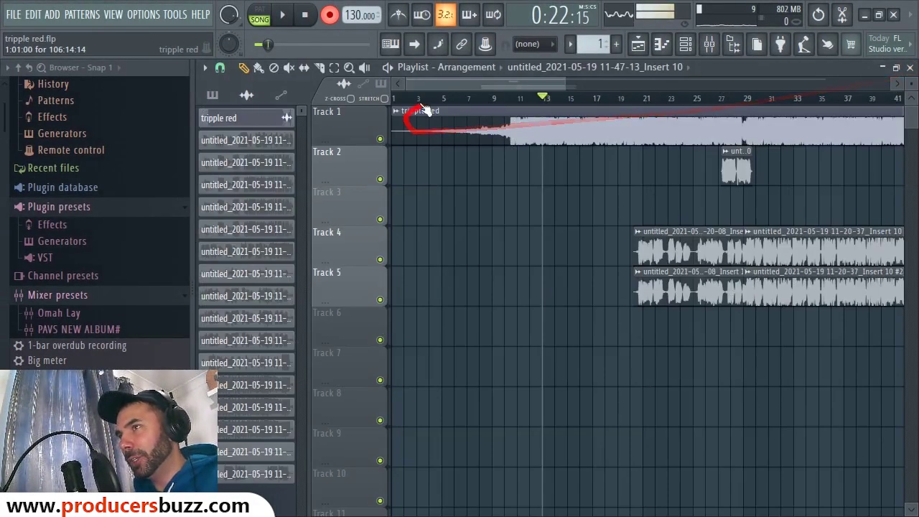
Record a vocal take in the playlist from bar 10 to about bar 15.
left_click(494, 98)
left_click_drag(496, 100, 516, 101)
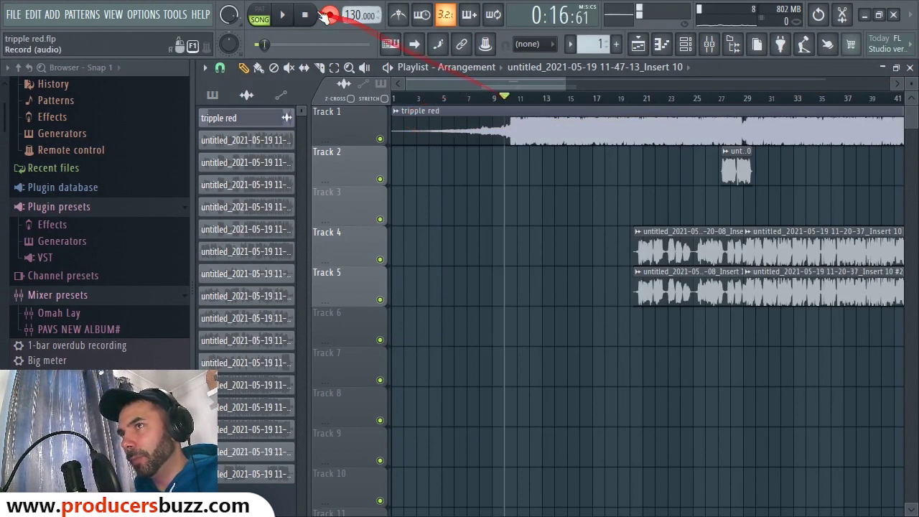
key("space")
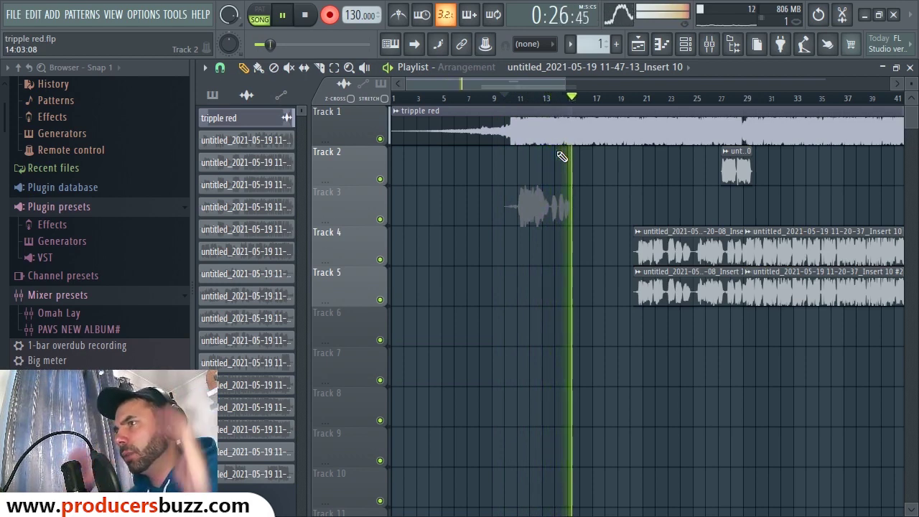
key("space")
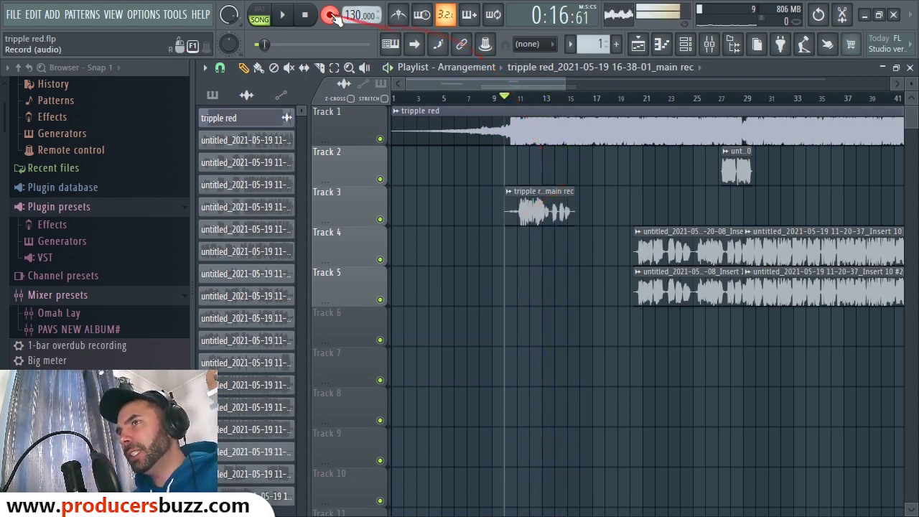
Turn recording off and play back the new take from bar 10.
key("space")
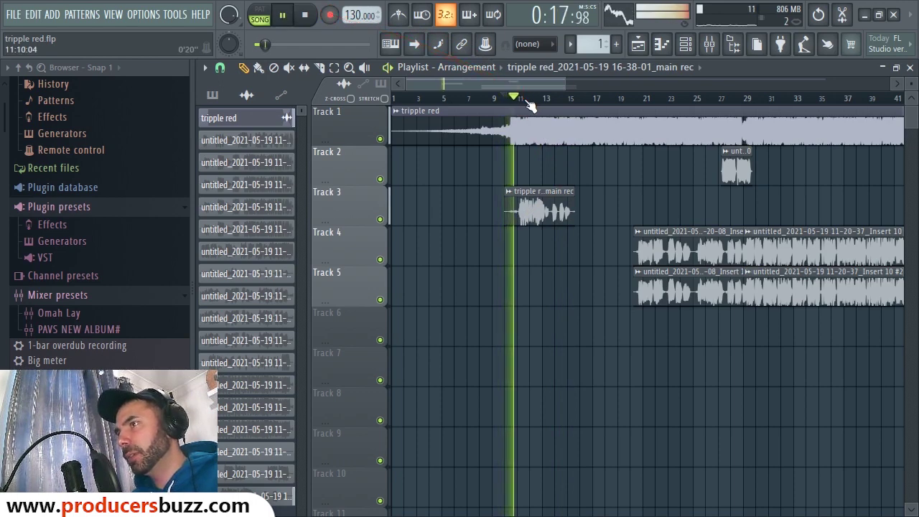
left_click_drag(565, 85, 501, 87)
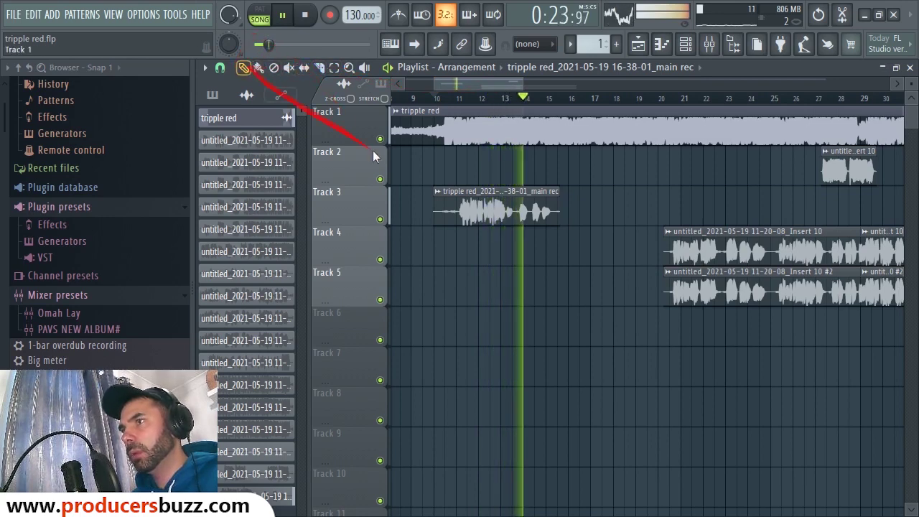
key("space")
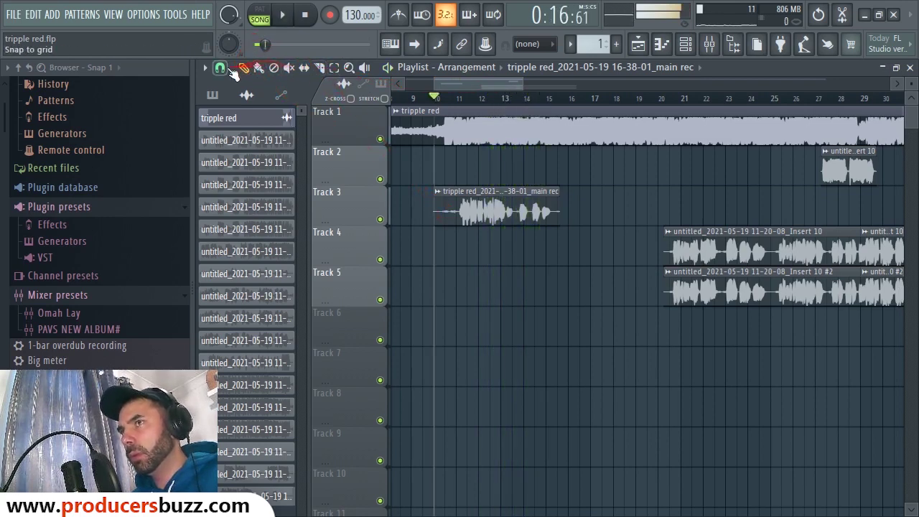
Set the playlist snap to (none) and trim the quiet start of the Track 3 clip to about bar 11.
left_click(219, 67)
left_click(236, 136)
left_click_drag(436, 204, 459, 217)
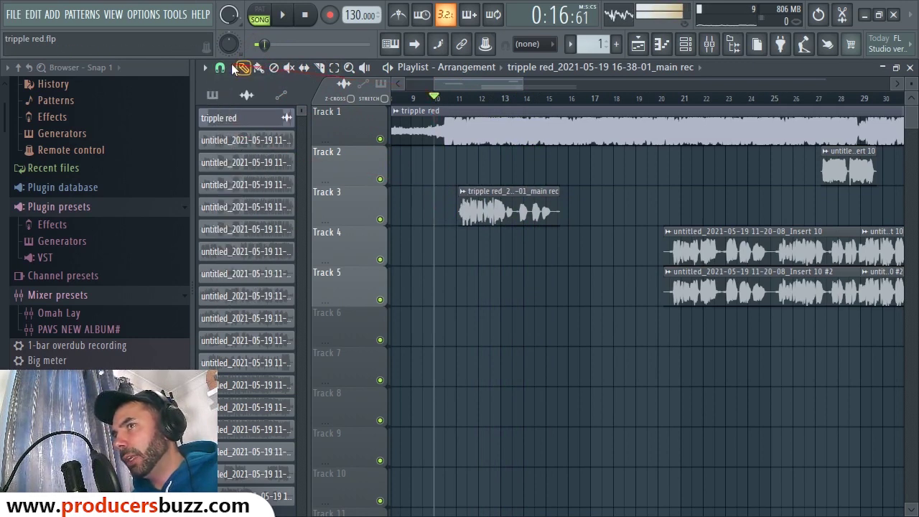
Set the playlist snap to grid to Cell.
left_click(219, 68)
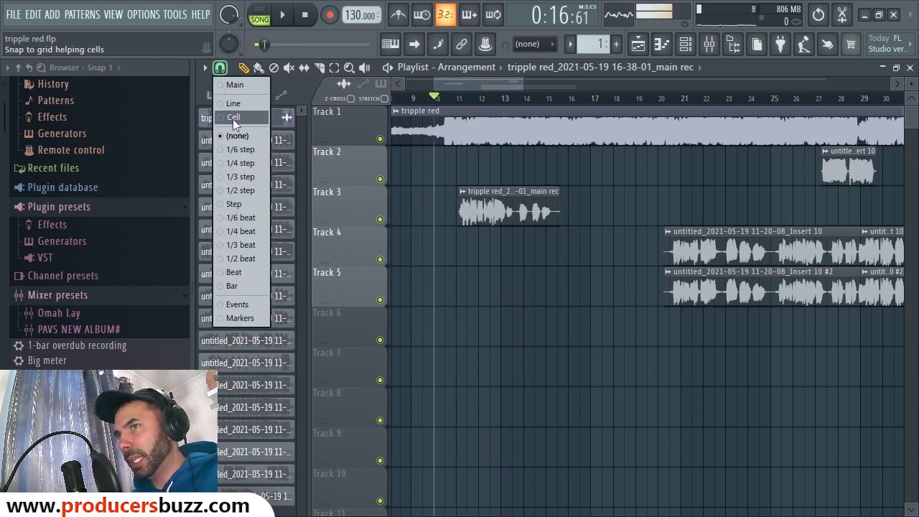
left_click(234, 119)
left_click(220, 70)
left_click(240, 118)
Check the Cell snap setting and duplicate the Track 3 vocal clip onto Track 4 directly below it.
left_click_drag(517, 84, 479, 78)
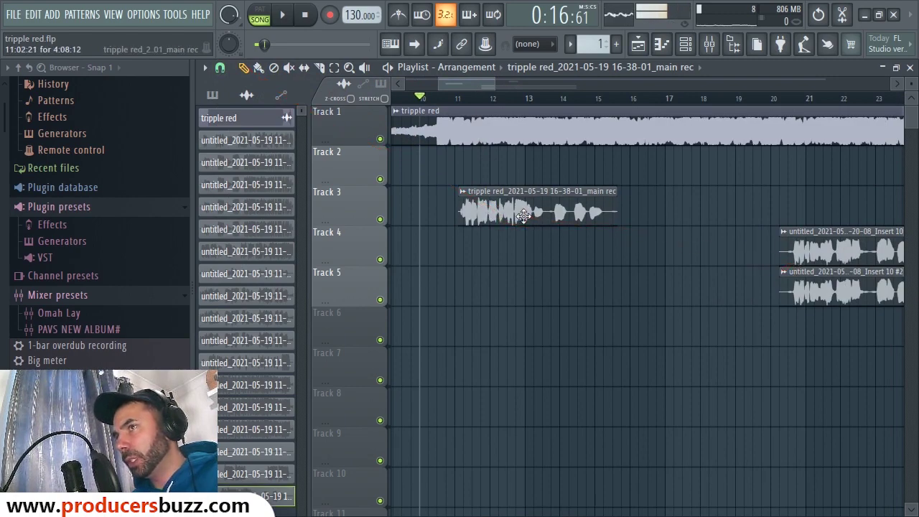
left_click(220, 69)
left_click(233, 118)
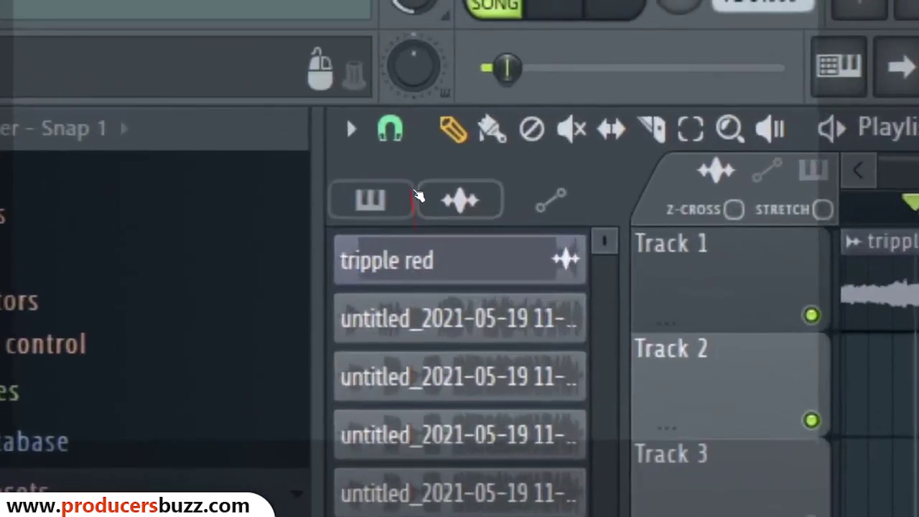
left_click(220, 68)
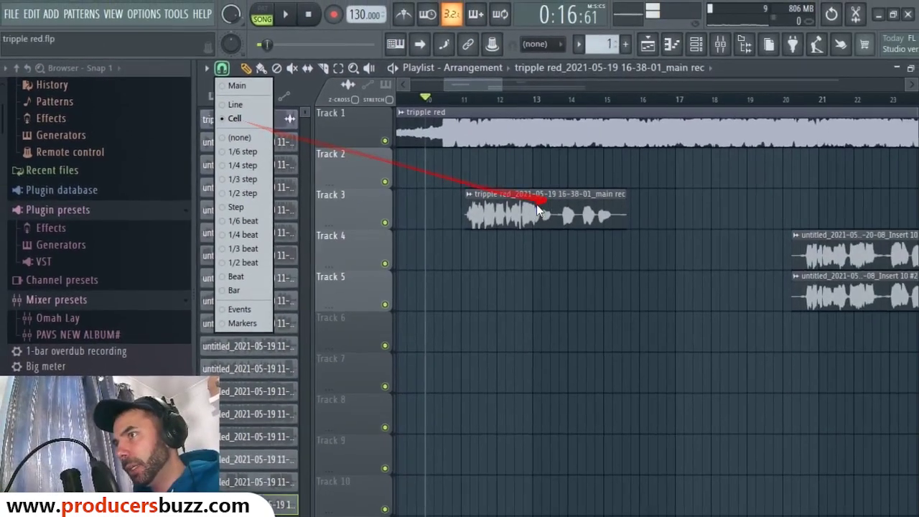
left_click(756, 307)
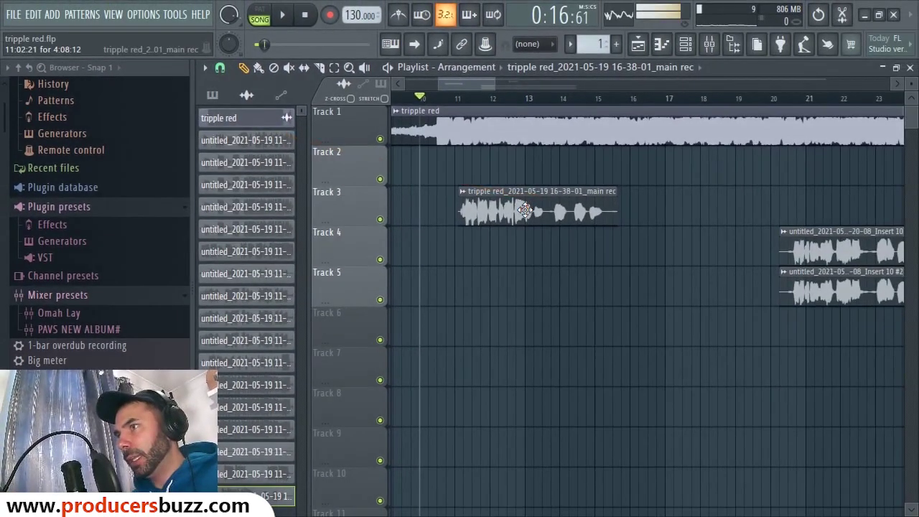
left_click_drag(522, 221, 520, 272)
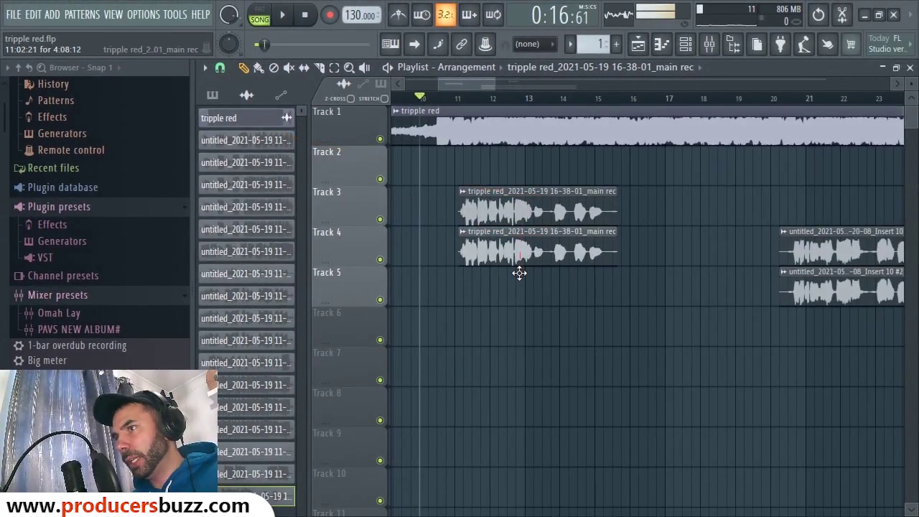
Check the target mixer tracks of the older vocal clips starting near bar 20 on Tracks 4 and 5.
left_click_drag(492, 84, 513, 87)
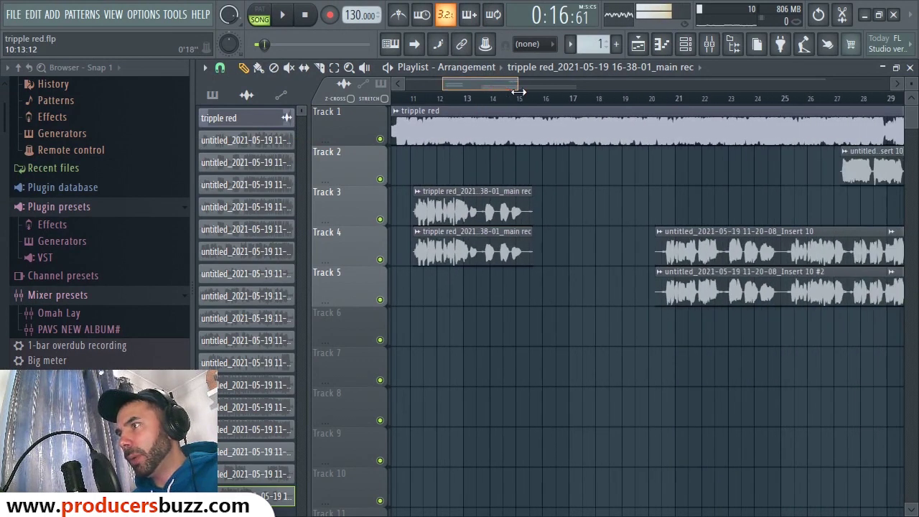
double_click(727, 243)
left_click(605, 231)
double_click(671, 281)
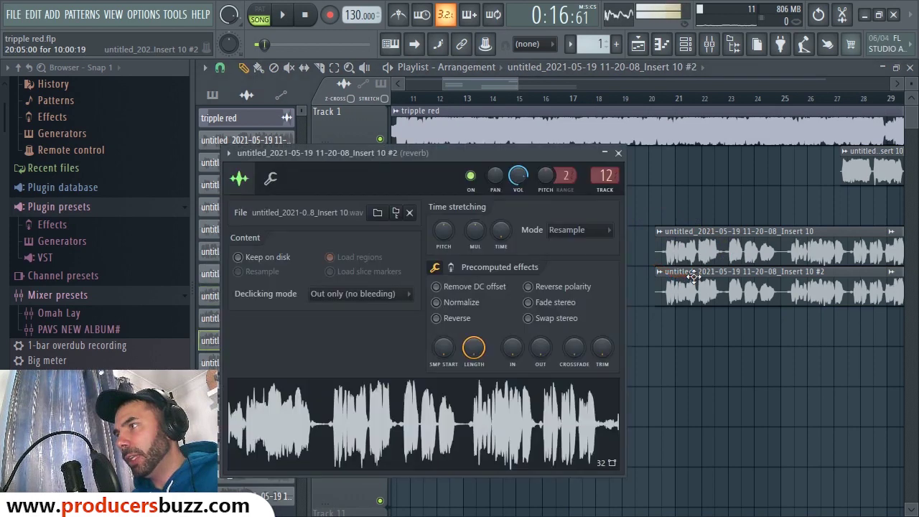
left_click(619, 152)
Route the new Track 3 clip to mixer track 11 (main effects) and its Track 4 copy to mixer track 12 (reverb).
double_click(464, 199)
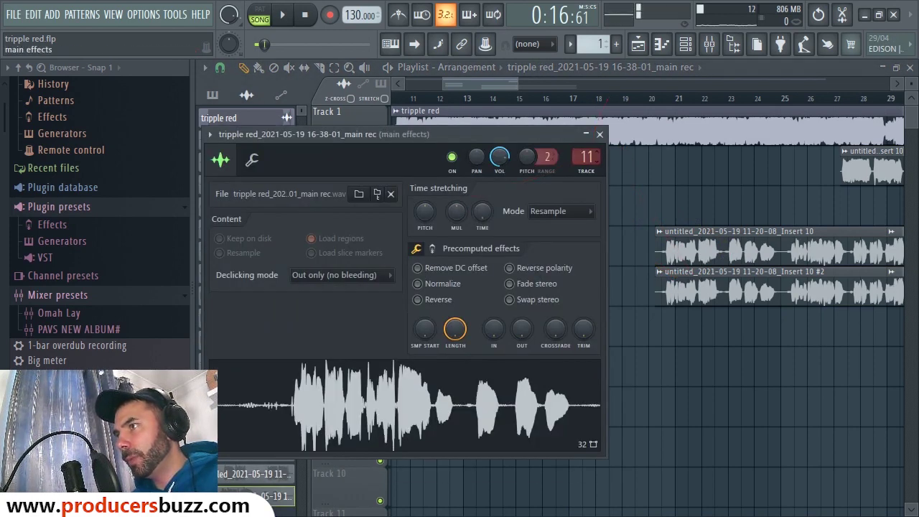
left_click(601, 135)
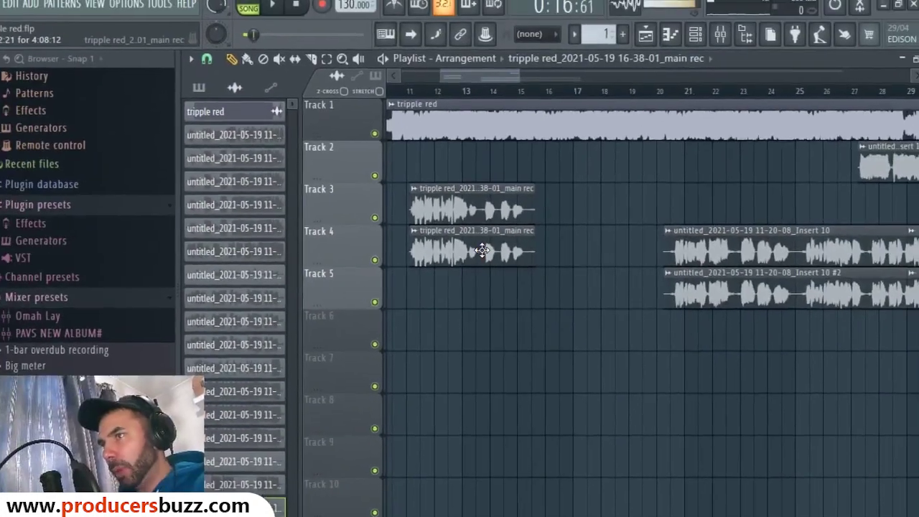
double_click(483, 260)
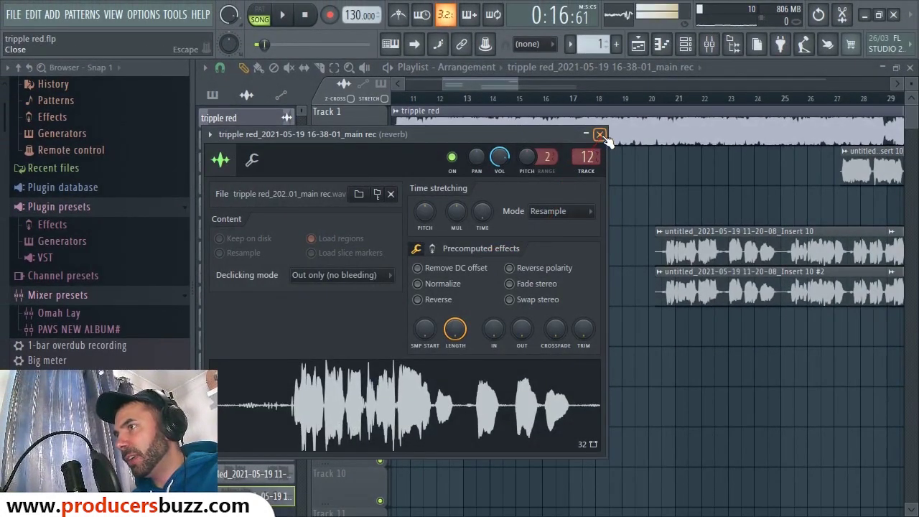
left_click(600, 135)
Recheck the mixer routing of the new Track 3 clip and its Track 4 copy.
double_click(496, 201)
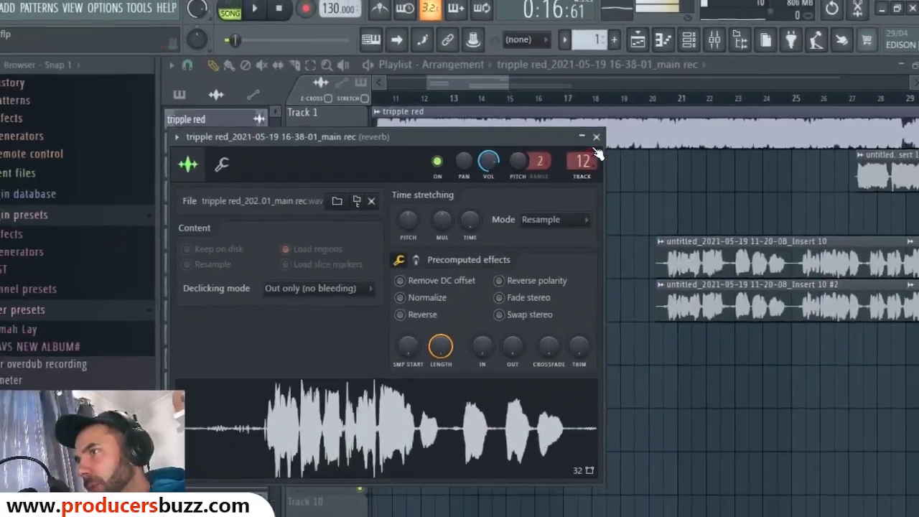
left_click(600, 135)
double_click(494, 229)
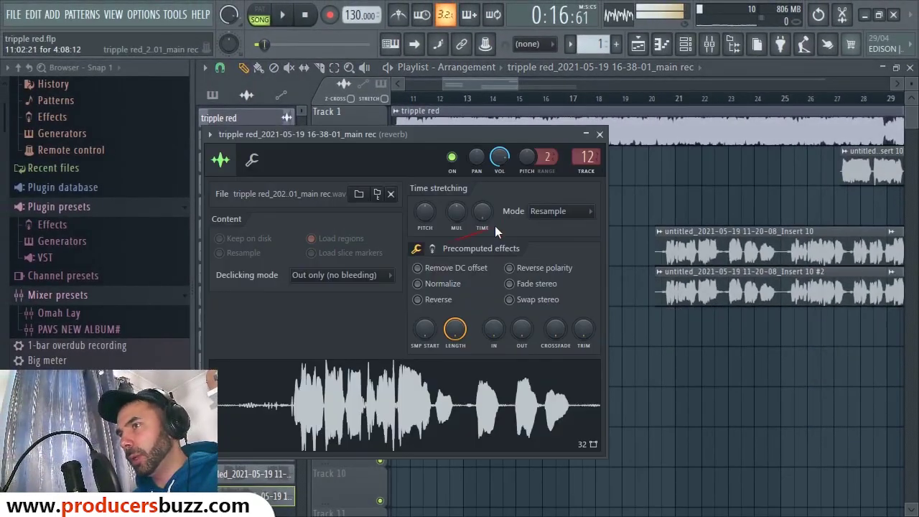
left_click(600, 135)
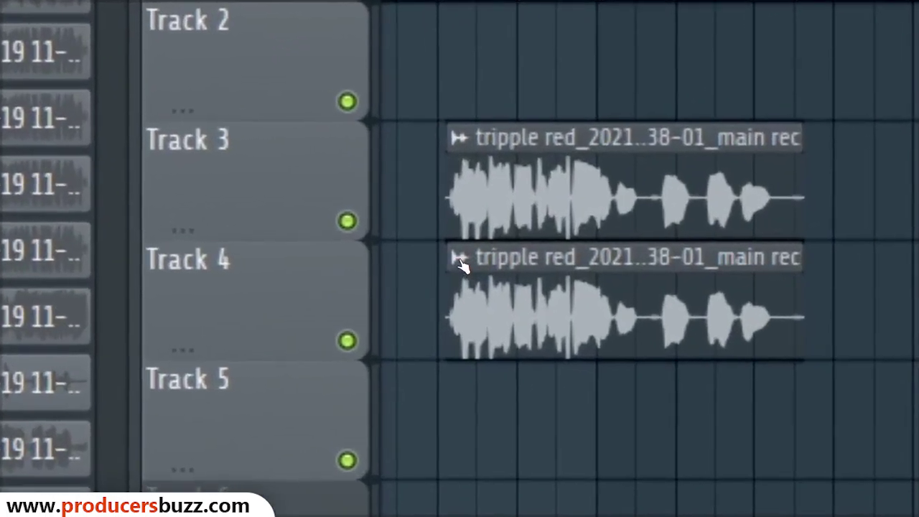
Make the copied vocal clip on Track 4 unique.
left_click(418, 233)
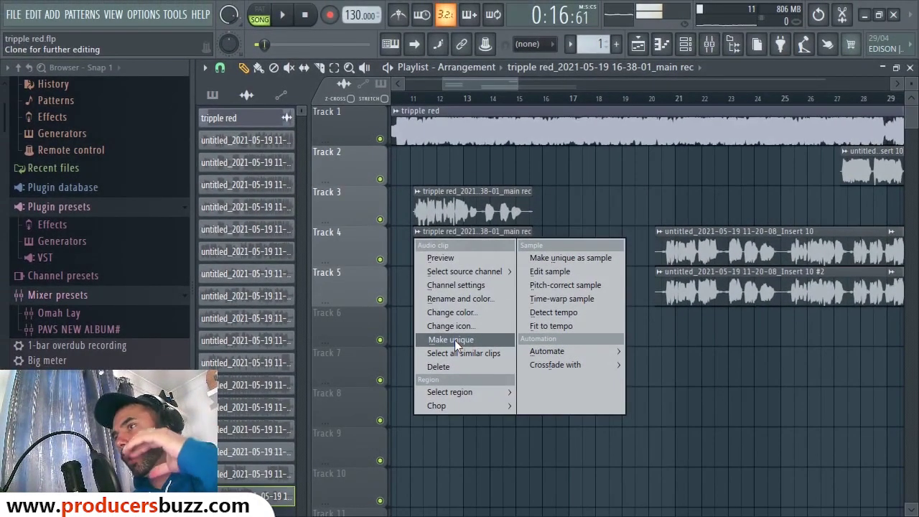
left_click(454, 340)
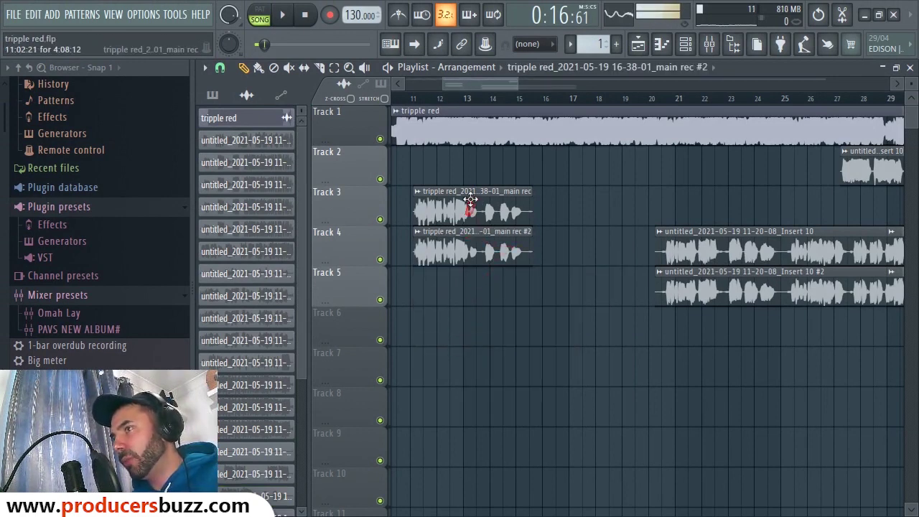
Compare the target mixer tracks of the unique Track 4 clip and the original Track 3 clip in their channel settings.
double_click(458, 234)
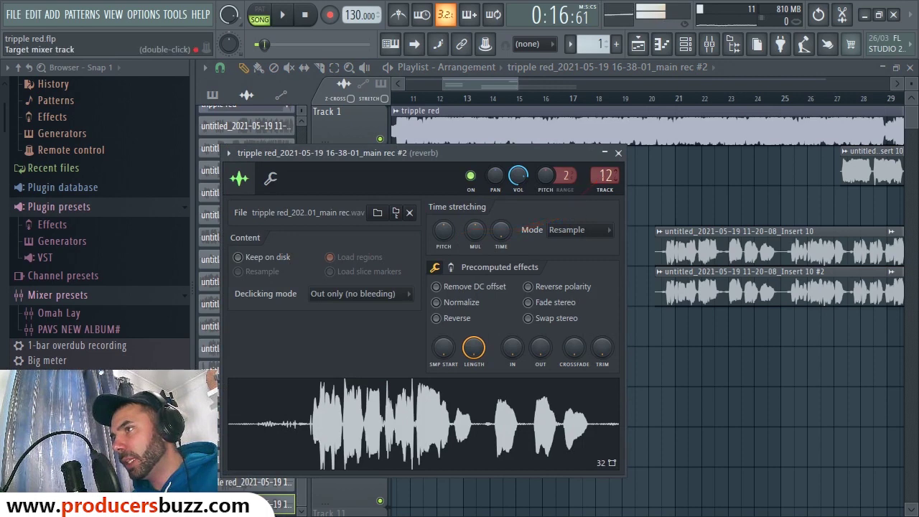
left_click(618, 153)
double_click(499, 196)
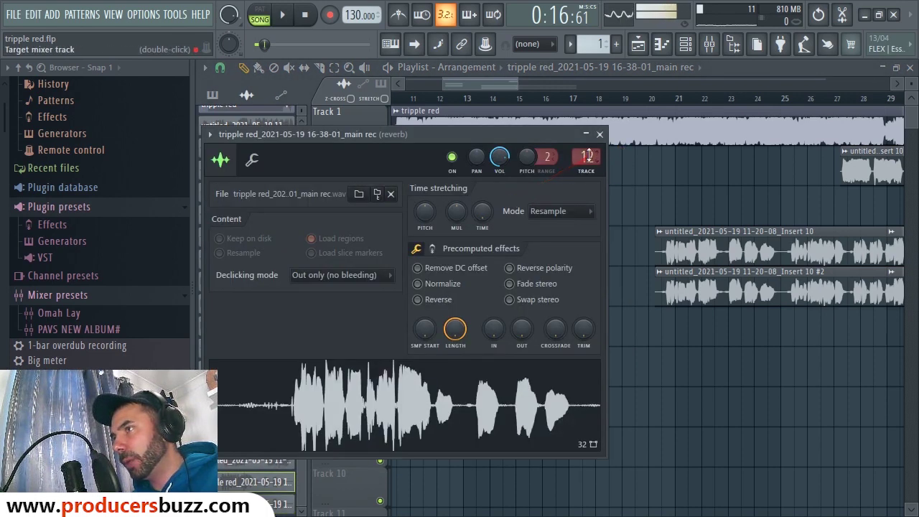
left_click(600, 135)
double_click(479, 235)
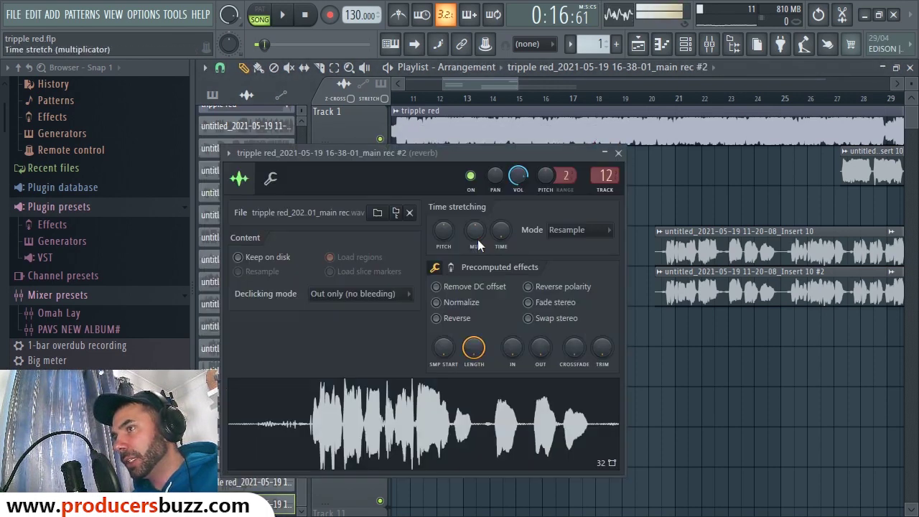
Close the clip channel settings and play back the Track 3 and Track 4 vocal clips with the beat from bar 11.
left_click(619, 154)
double_click(500, 194)
left_click(597, 135)
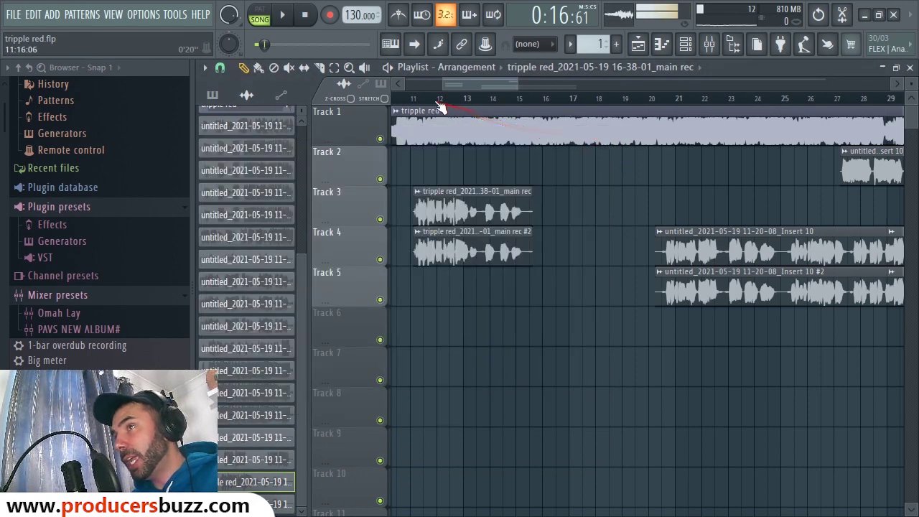
left_click(412, 100)
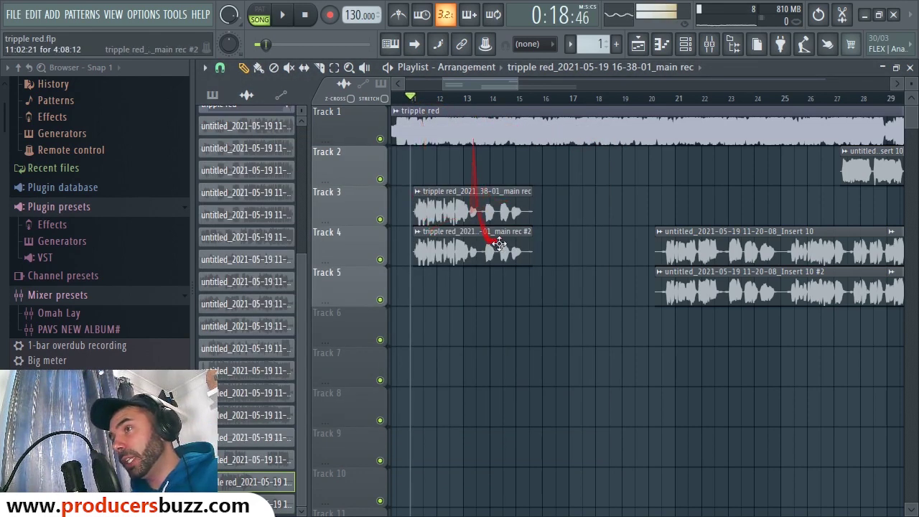
key("space")
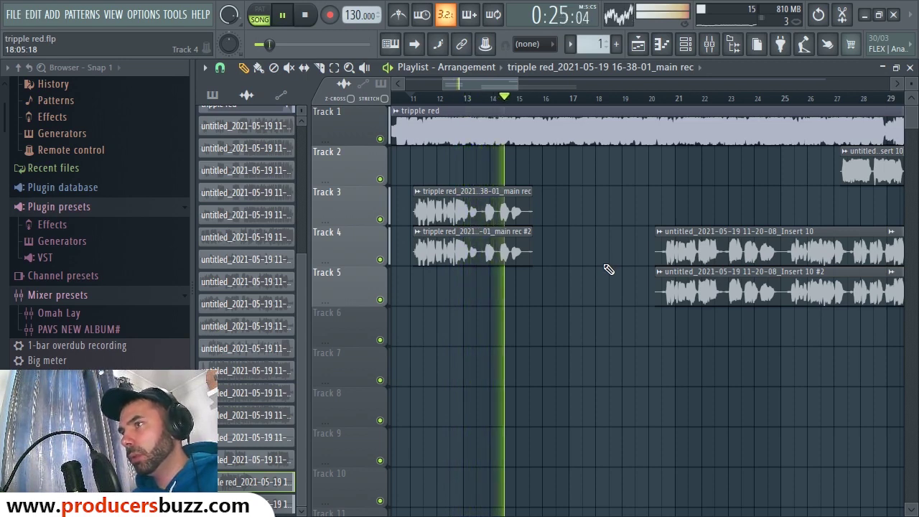
key("space")
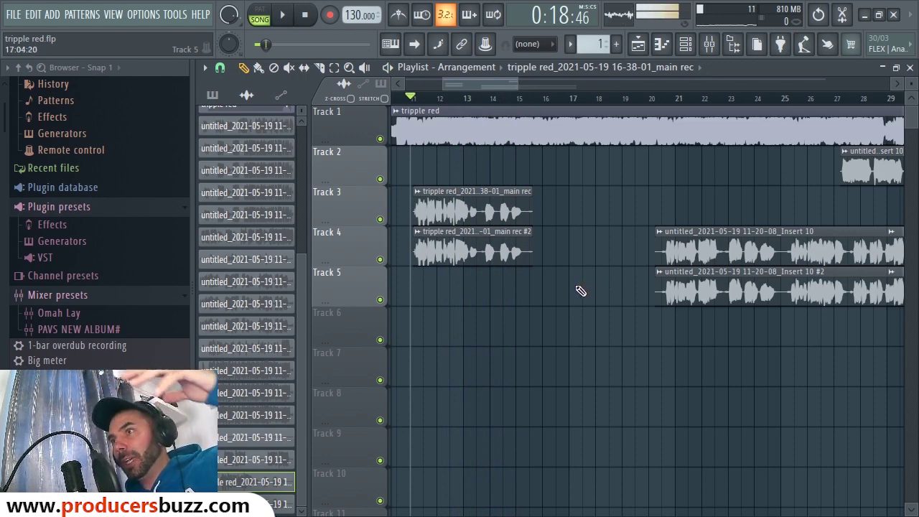
Compare the effect chains of the main rec and main effects mixer tracks, including the Fruity Multiband Compressor on main effects.
left_click(711, 50)
left_click(385, 191)
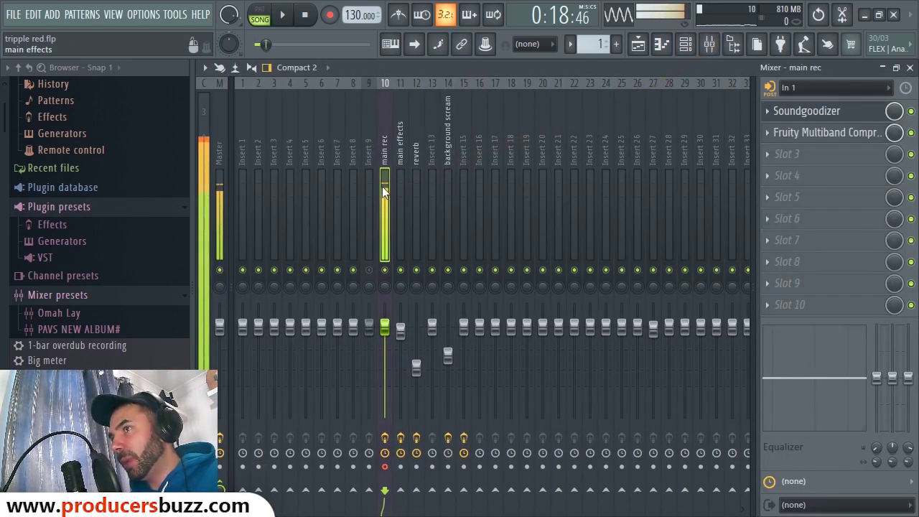
left_click(403, 210)
left_click(382, 198)
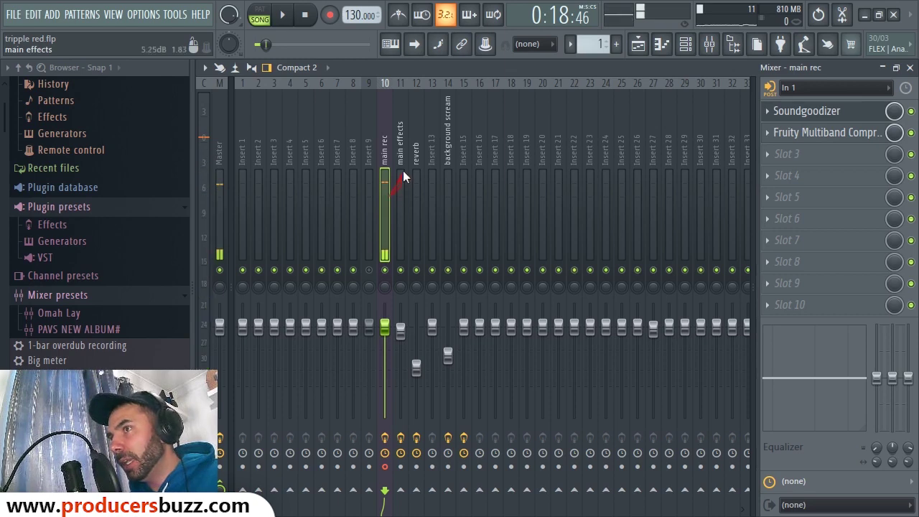
left_click(406, 171)
left_click(412, 183)
left_click(401, 182)
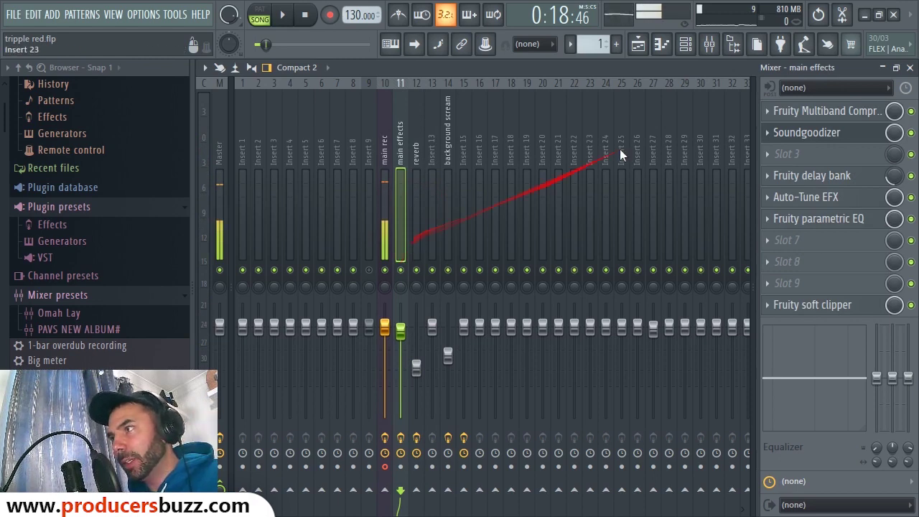
left_click(784, 112)
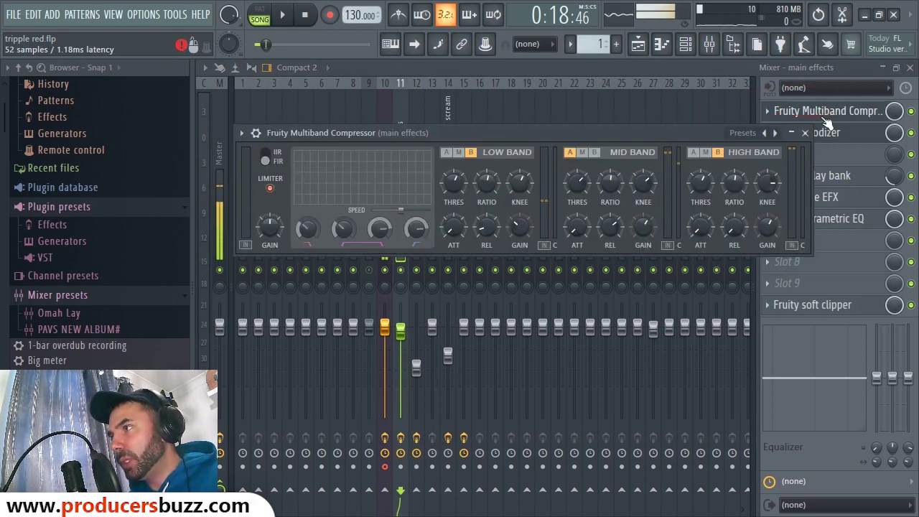
left_click(805, 132)
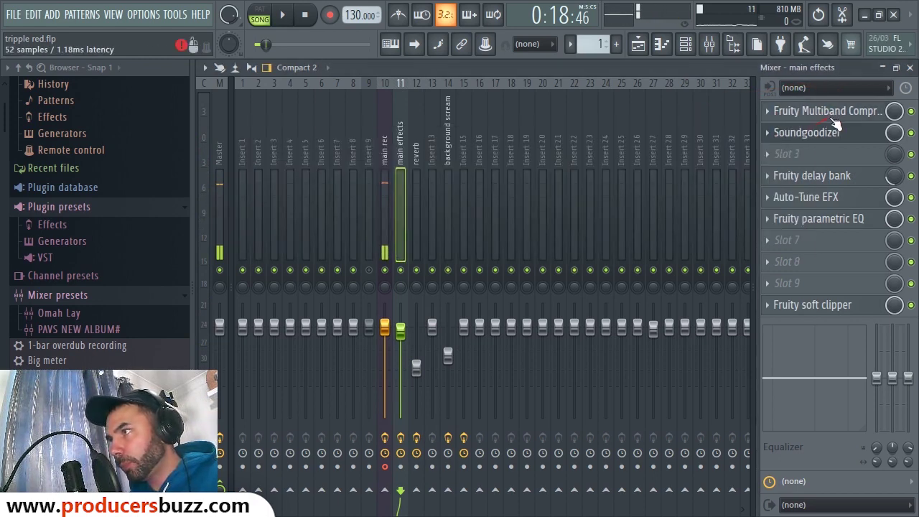
Inspect the Soundgoodizer and Fruity Multiband Compressor loaded on the main rec mixer track.
left_click(390, 157)
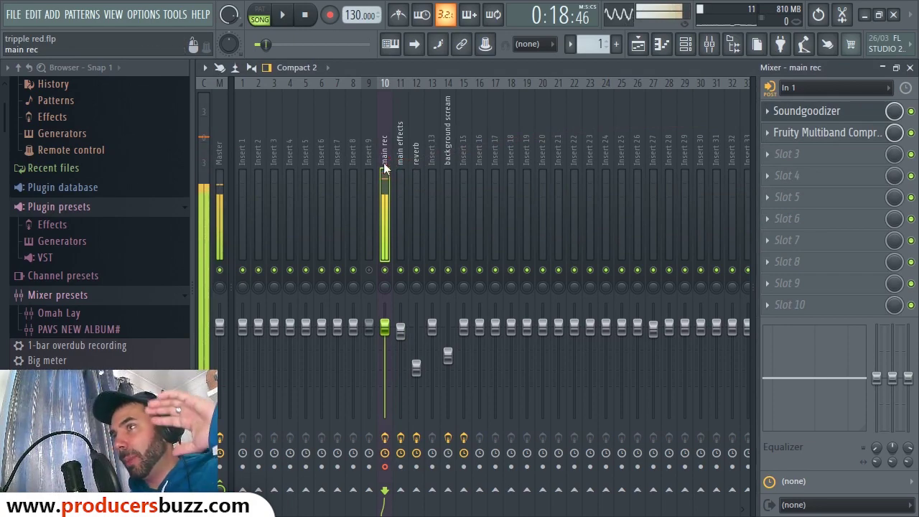
left_click(833, 112)
left_click_drag(402, 240, 406, 195)
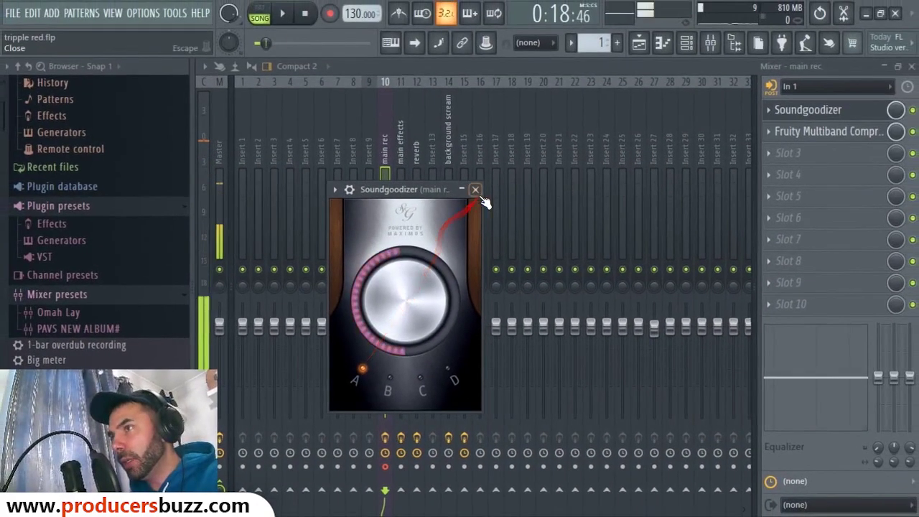
left_click(480, 189)
left_click(825, 132)
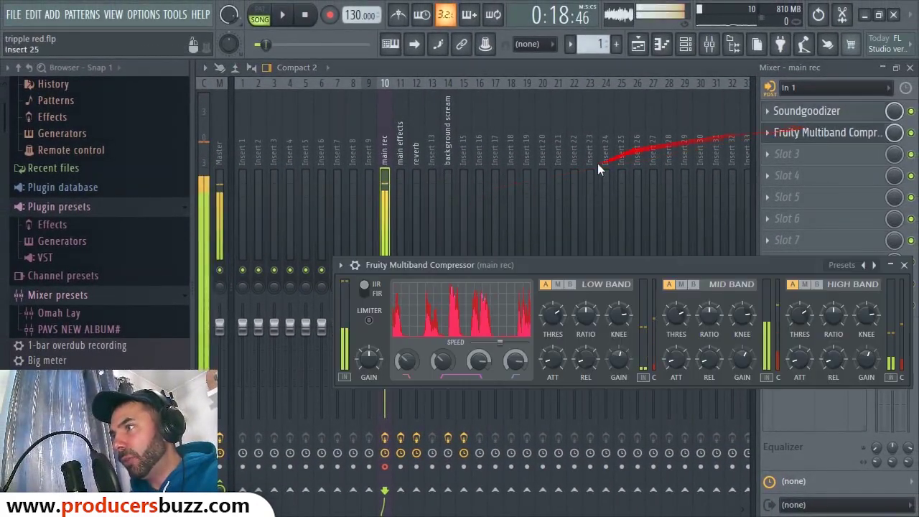
left_click_drag(625, 270, 509, 184)
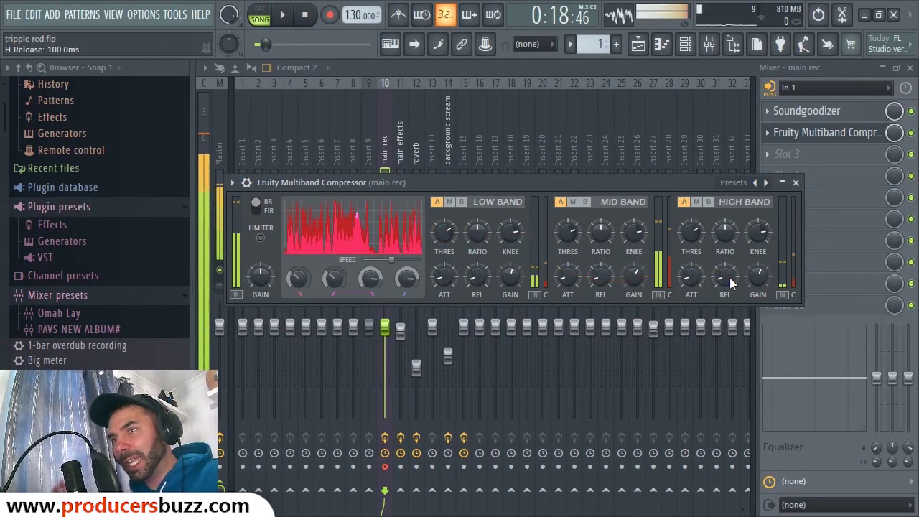
Bypass Soundgoodizer and Fruity Multiband Compressor on main rec to hear the dry microphone, and switch both back on.
left_click(911, 133)
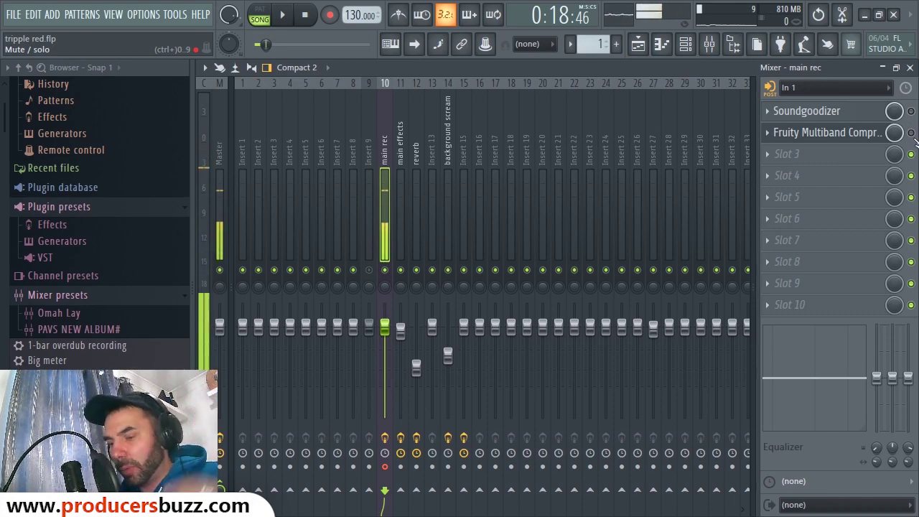
left_click(910, 132)
left_click(911, 111)
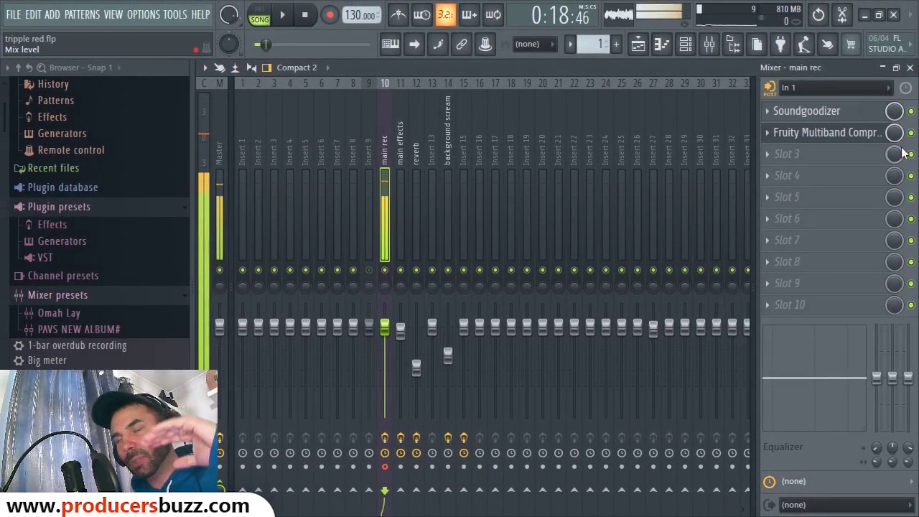
Review the Soundgoodizer amount and the multiband compressor's band knobs on main rec, and compare the voice with both effects bypassed and enabled.
left_click(804, 112)
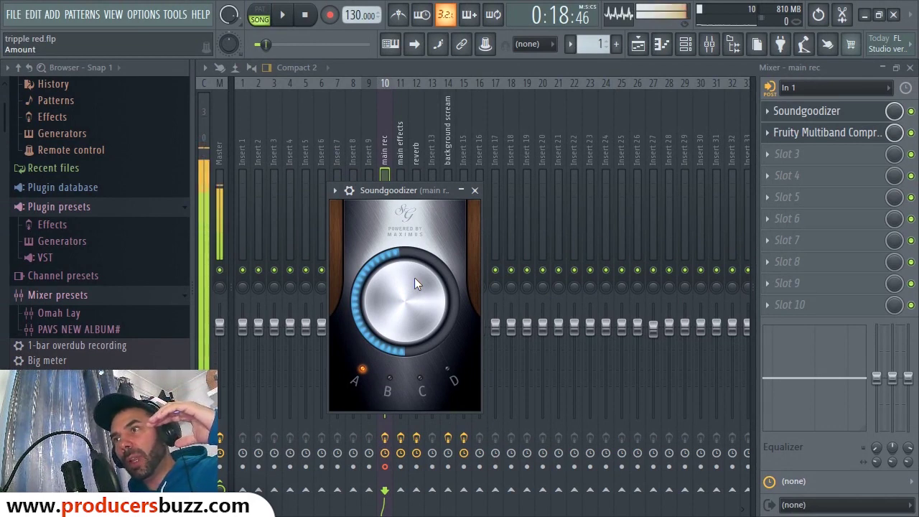
left_click_drag(407, 295, 478, 198)
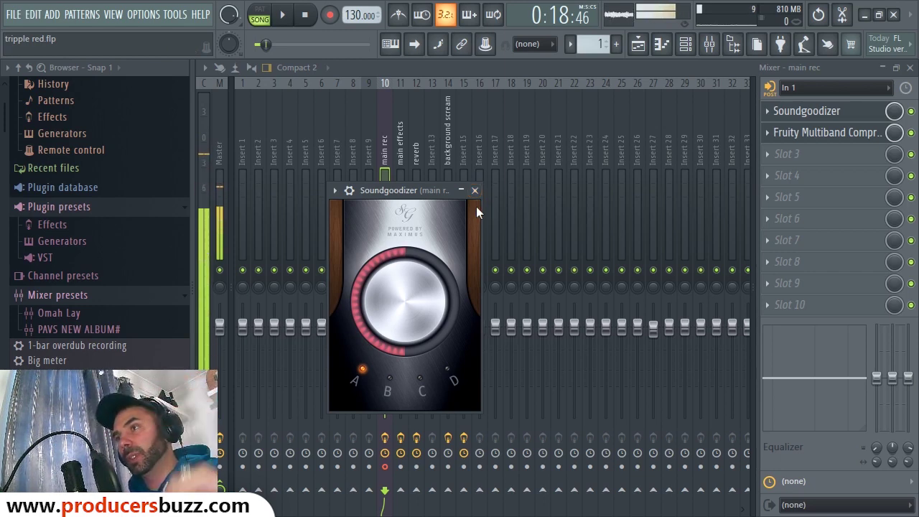
left_click(474, 190)
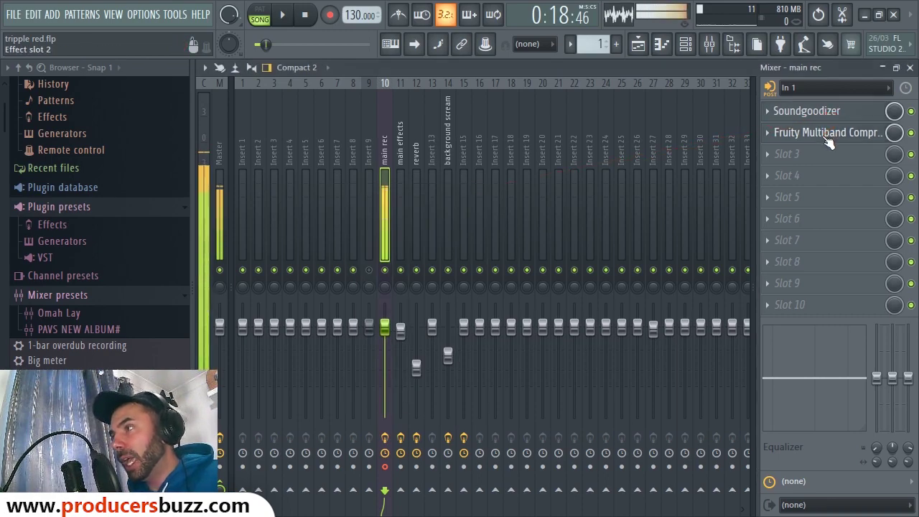
left_click(829, 133)
left_click_drag(516, 186, 520, 166)
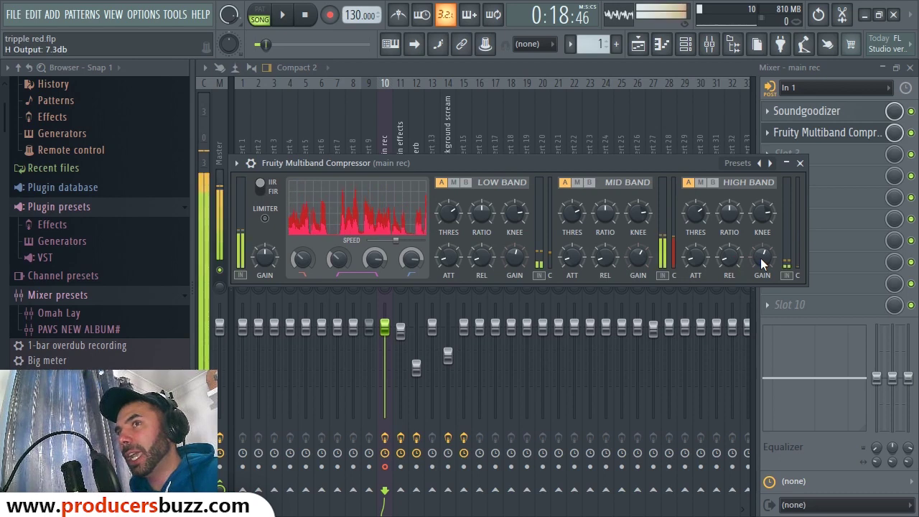
left_click(799, 163)
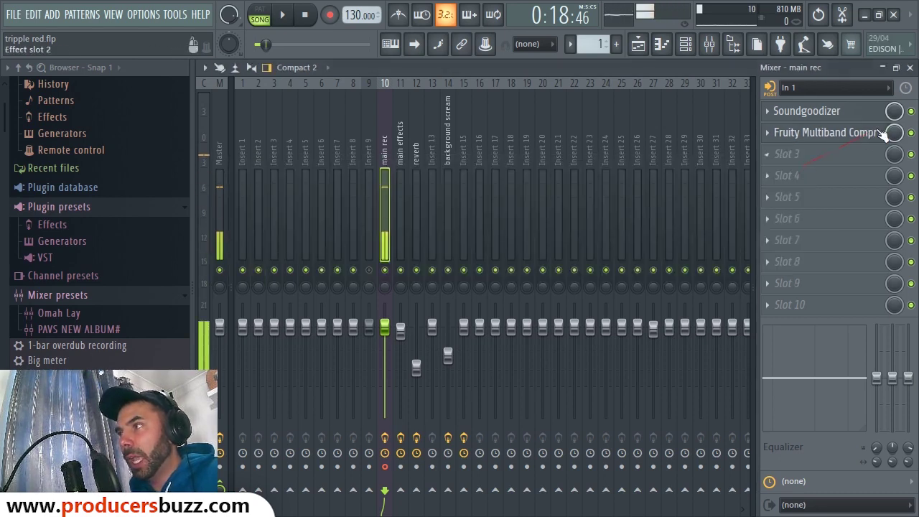
left_click(911, 133)
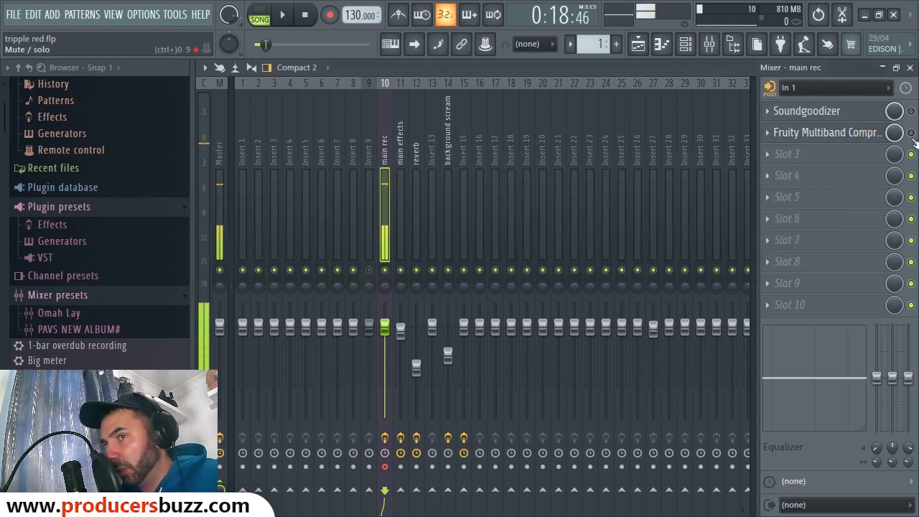
left_click(910, 132)
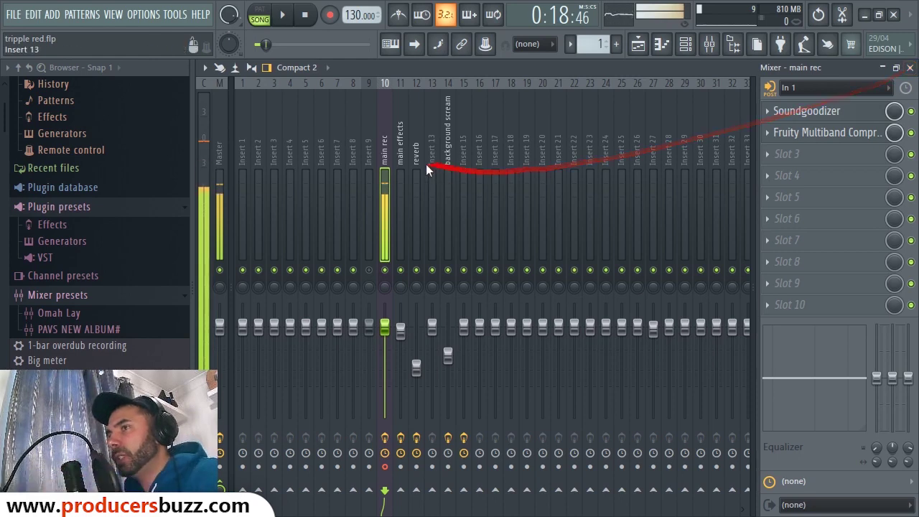
Mute the reverb mixer track and return to the playlist.
left_click(401, 149)
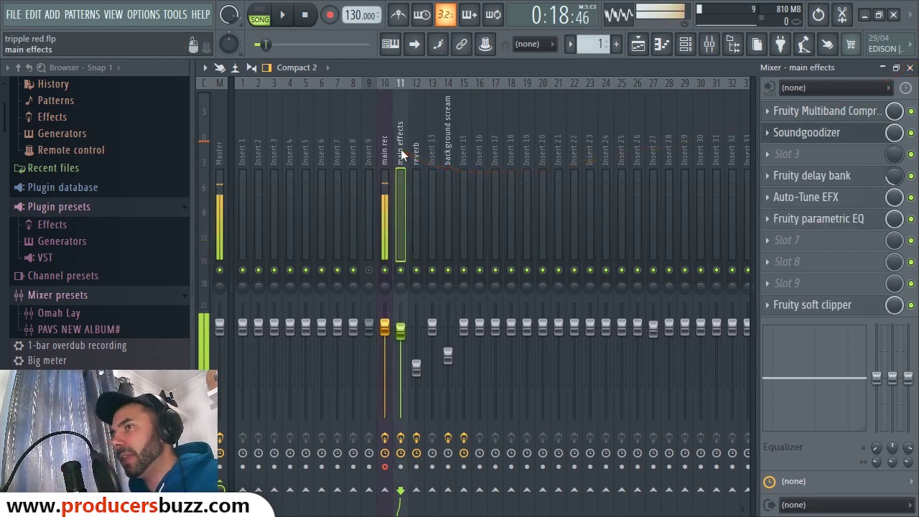
left_click(898, 69)
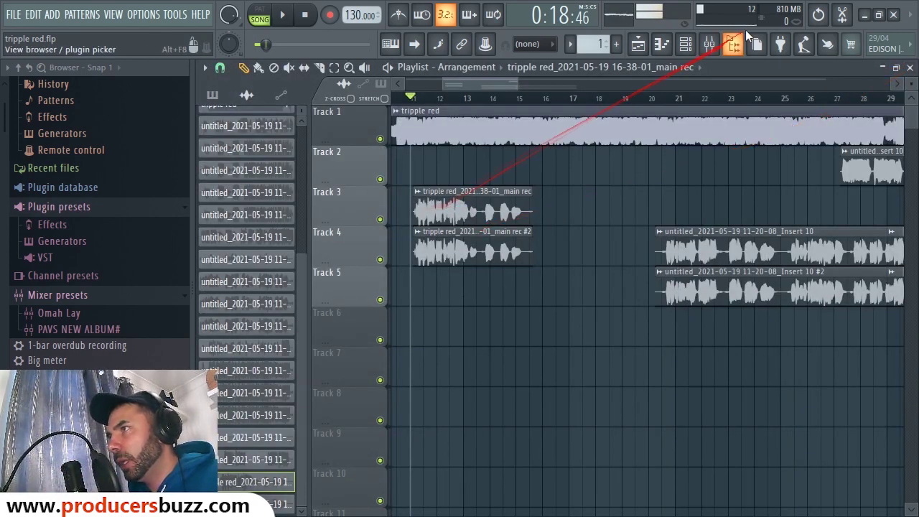
left_click(709, 44)
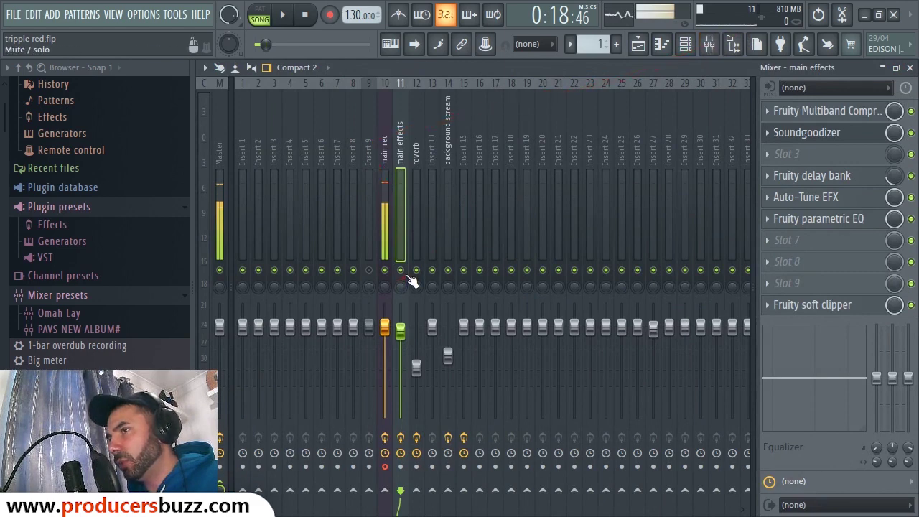
left_click(417, 271)
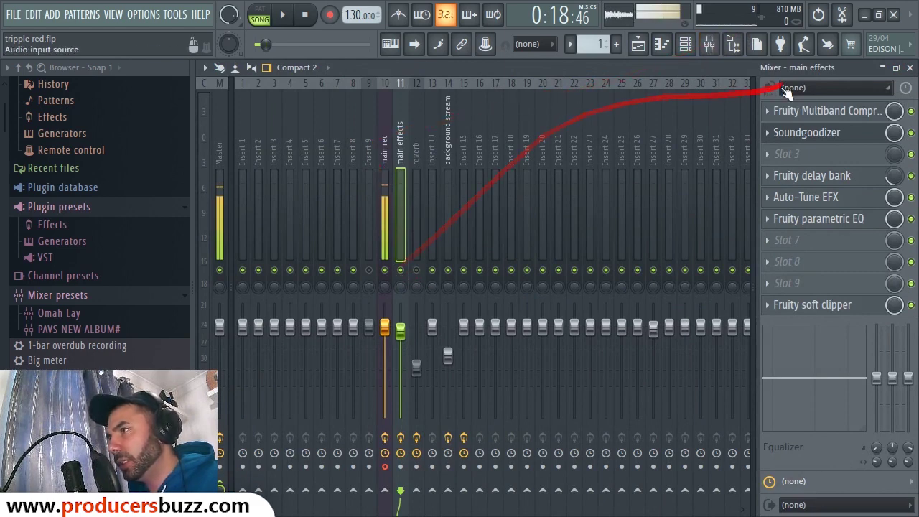
left_click(896, 69)
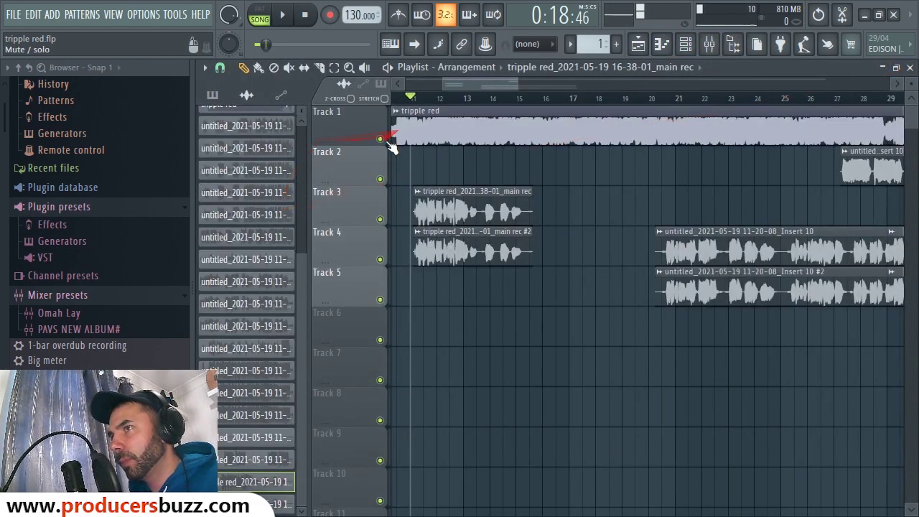
Mute Track 1 and Track 4 in the playlist and play the Track 3 vocal clip on its own.
left_click(380, 138)
left_click(380, 258)
key("space")
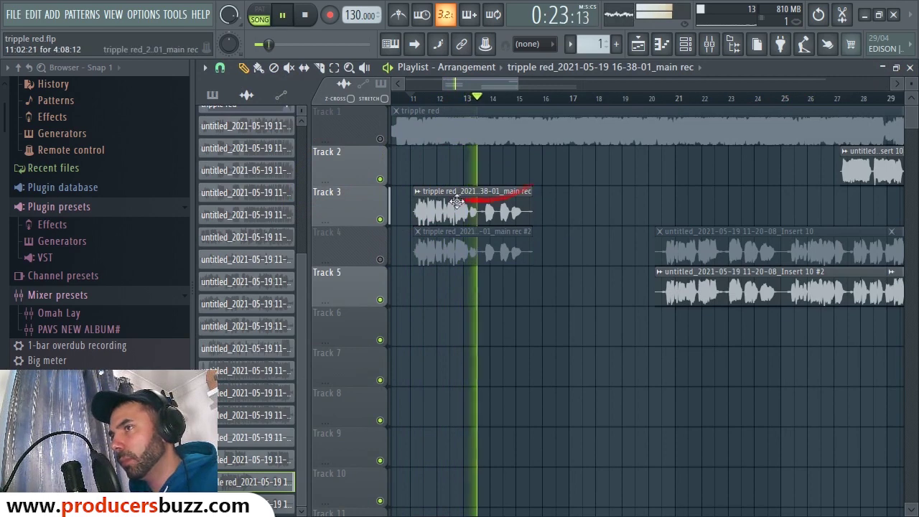
key("space")
Mute Track 3 and Track 5, unmute Track 4, and play the existing Track 4 vocal from just after bar 20.
left_click(380, 219)
left_click(670, 105)
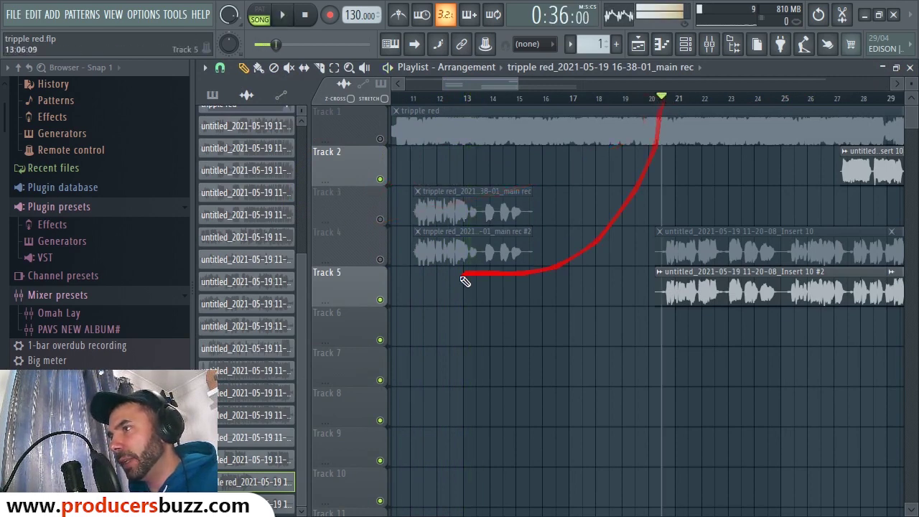
left_click(380, 259)
key("space")
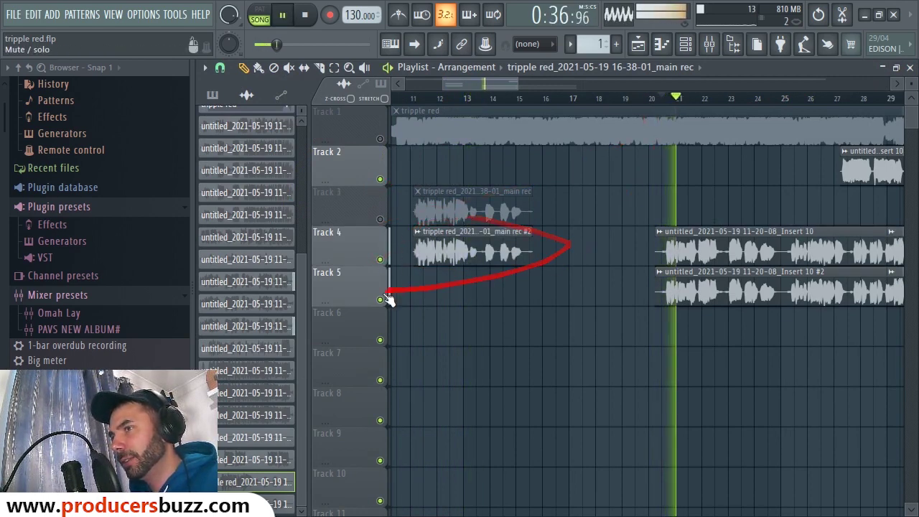
left_click(380, 299)
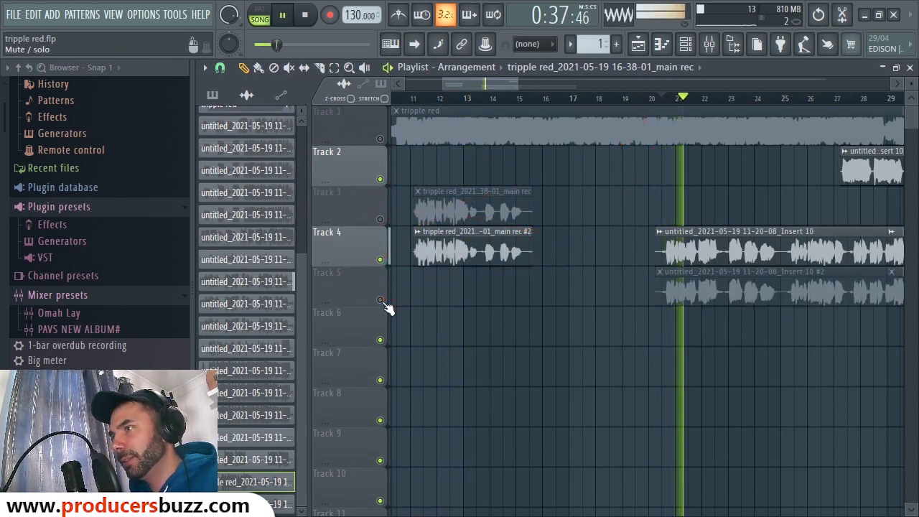
Delete the two new vocal clips near bar 11 on Tracks 3 and 4, and listen to the remaining Track 4 vocal.
right_click(449, 250)
right_click(461, 209)
left_click_drag(472, 83, 511, 85)
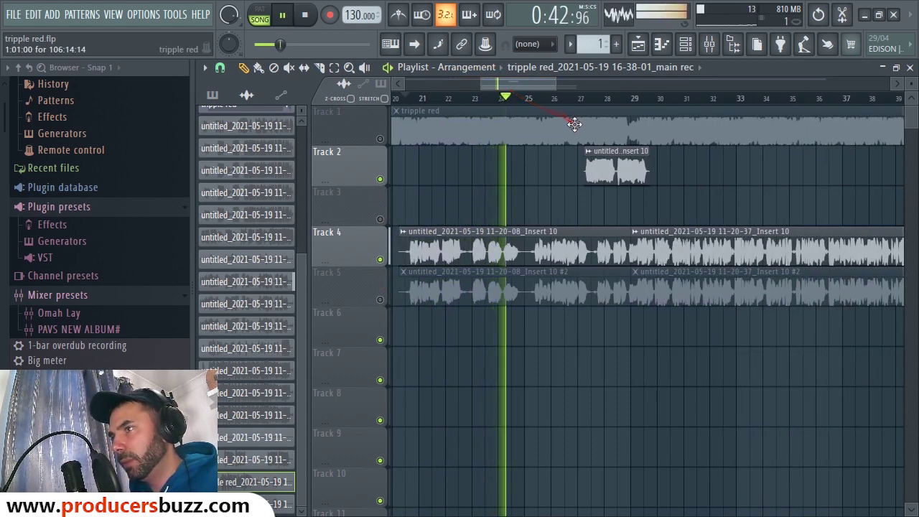
key("space")
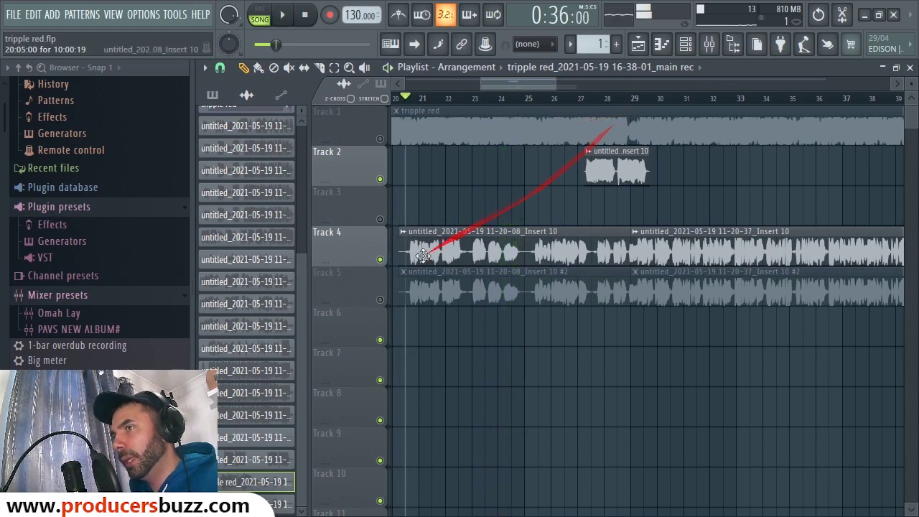
Mute Track 4, unmute Track 5, and play the duplicated vocal on Track 5 from just after bar 20.
left_click(380, 259)
left_click(380, 299)
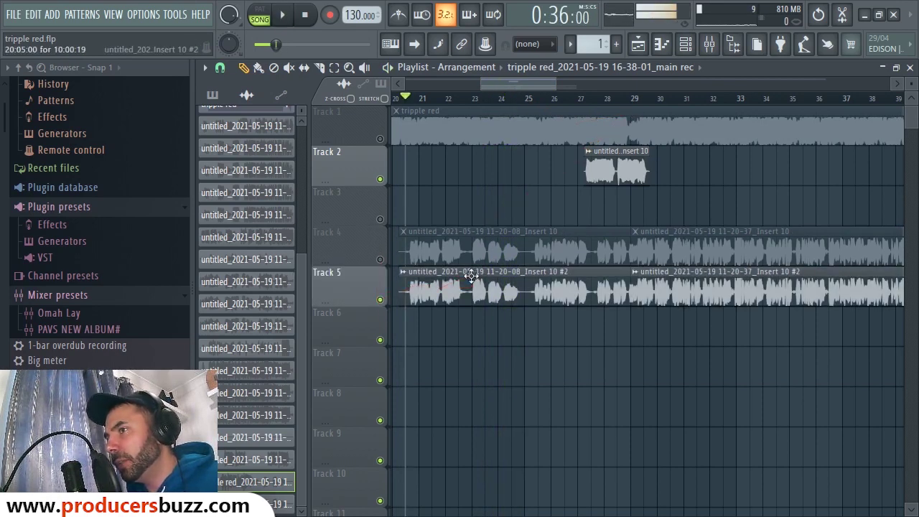
key("space")
key("space")
Select the reverb mixer track and raise its fader to about the level of the neighbouring tracks while playing the Track 5 vocal.
left_click(708, 44)
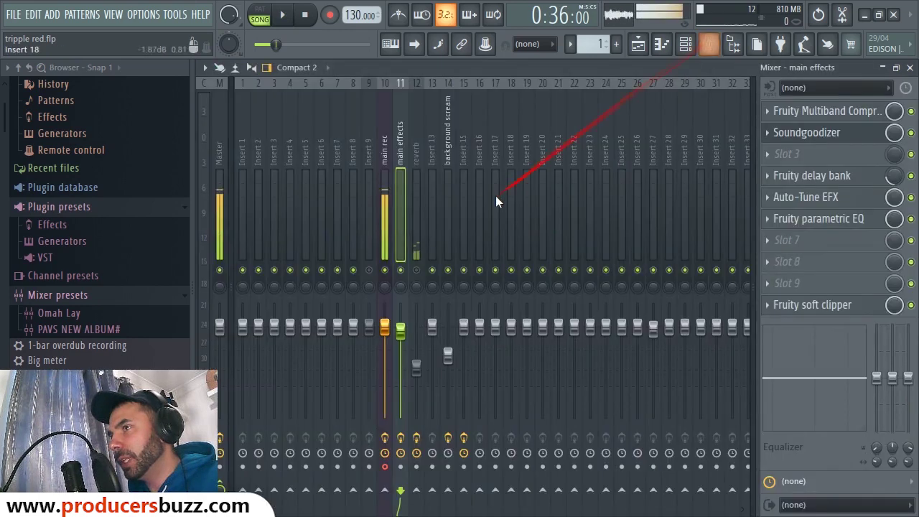
left_click(420, 166)
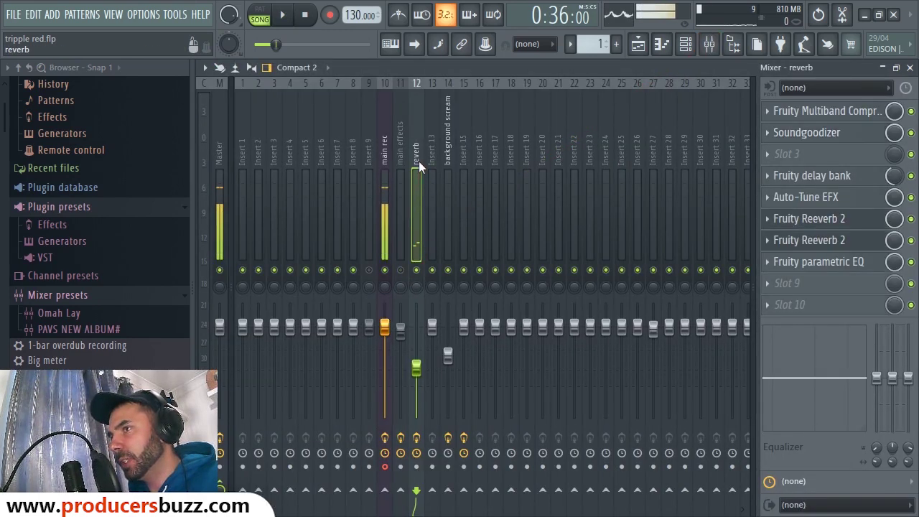
key("space")
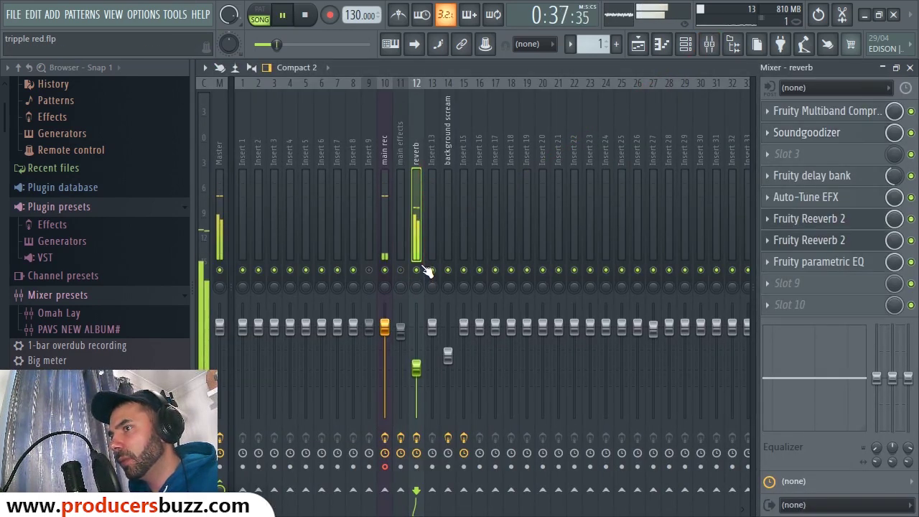
left_click_drag(416, 368, 417, 329)
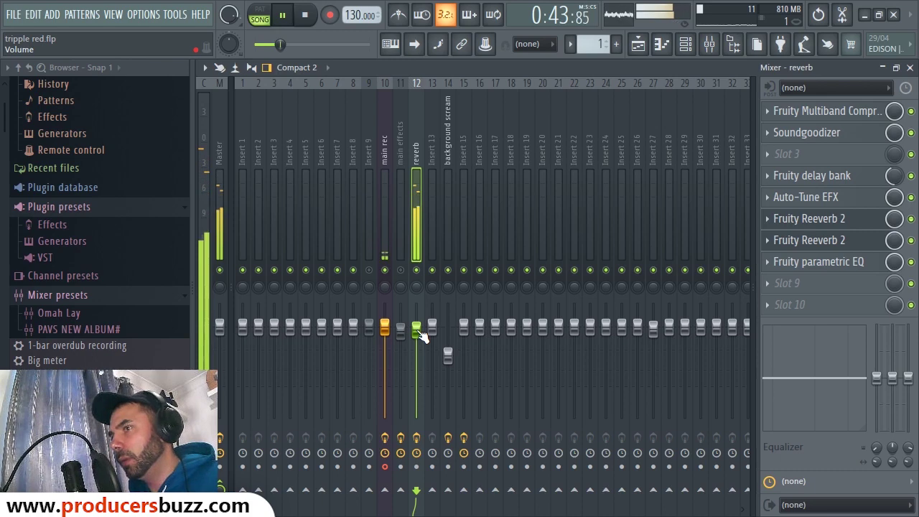
key("space")
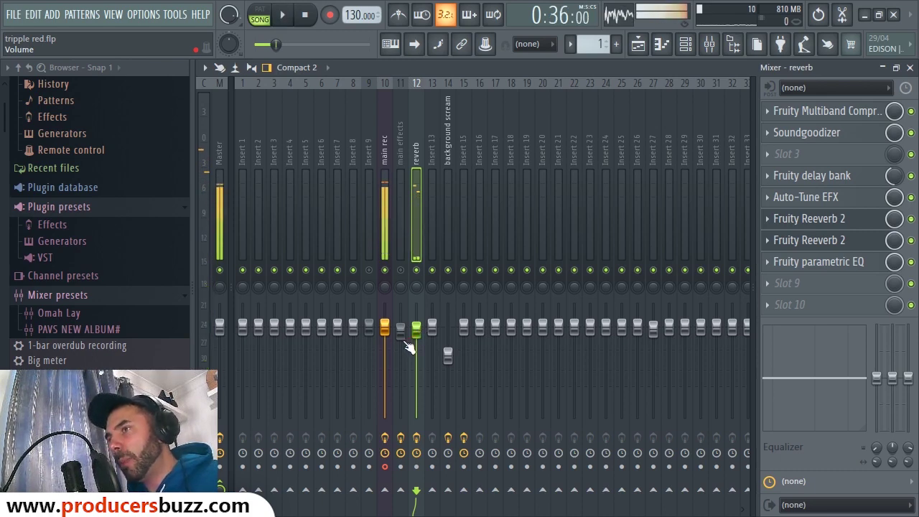
left_click(910, 66)
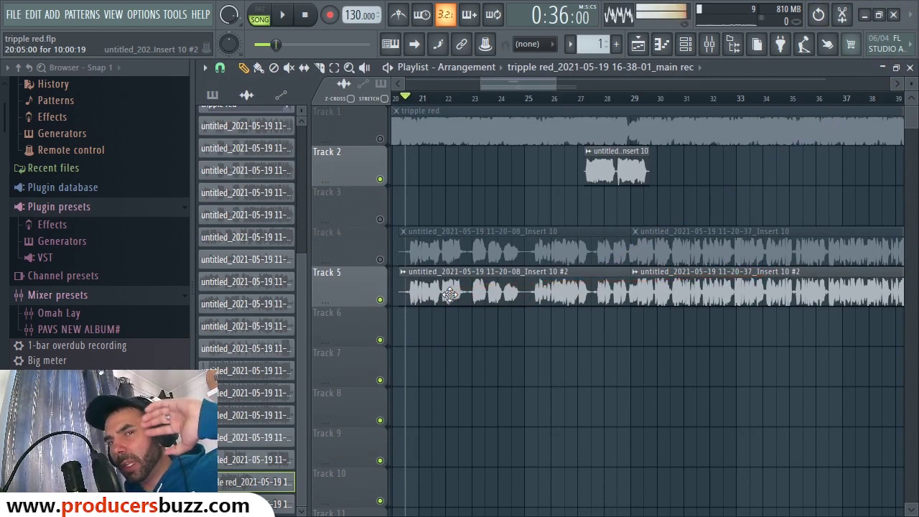
Unmute playlist Track 4, set the reverb mixer fader to 52% (-12.0 dB), and unmute the main effects mixer track while playing both vocals.
left_click(381, 260)
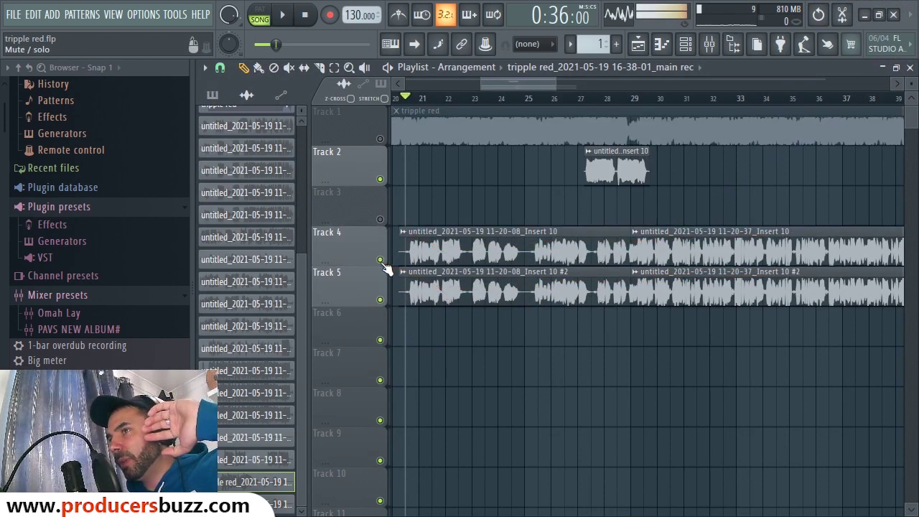
left_click(709, 43)
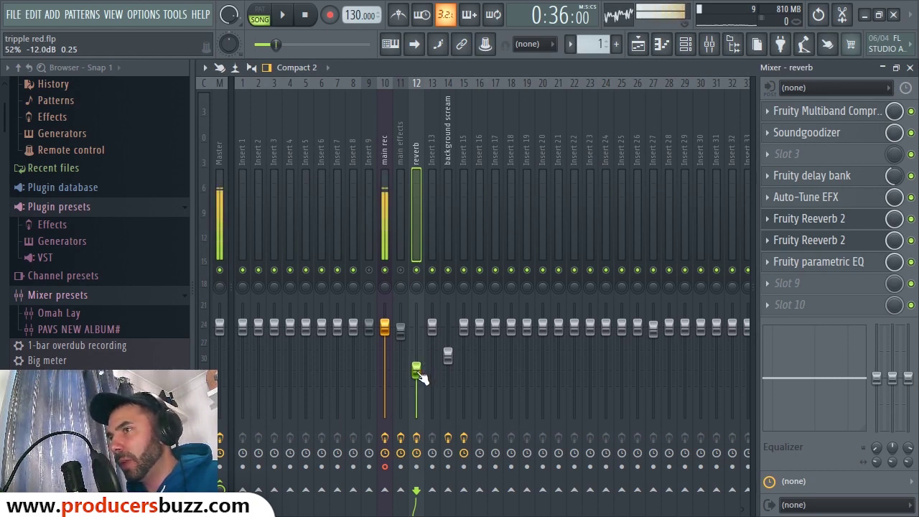
key("space")
left_click(401, 271)
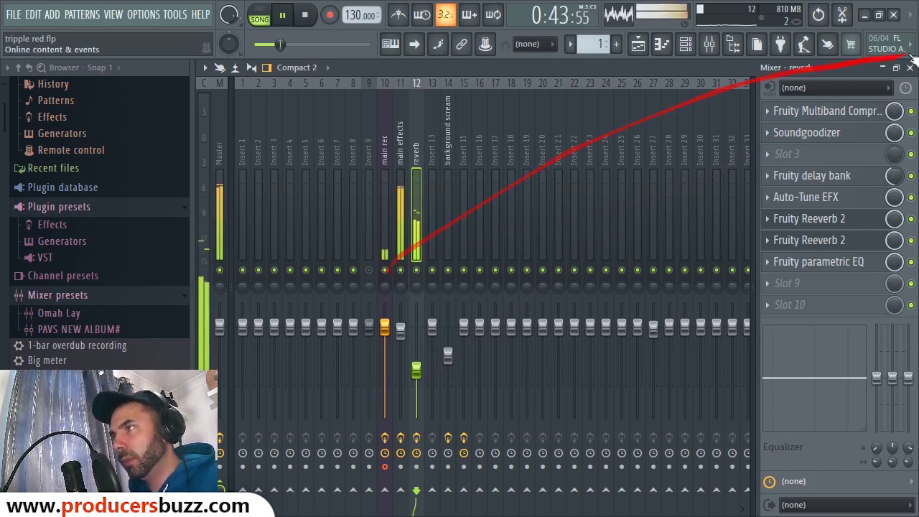
key("F5")
key("space")
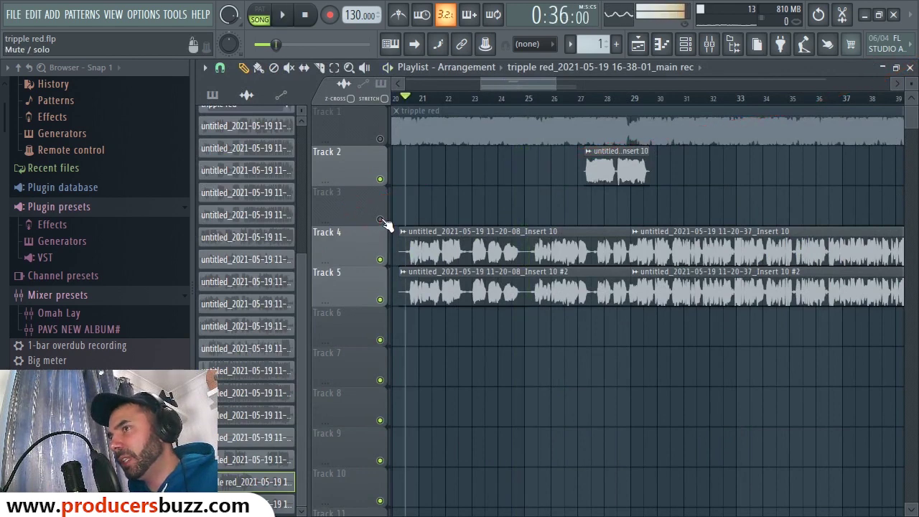
Unmute Track 3 and Track 1 in the playlist and play the full arrangement from just after bar 20.
left_click(382, 219)
key("space")
left_click(380, 139)
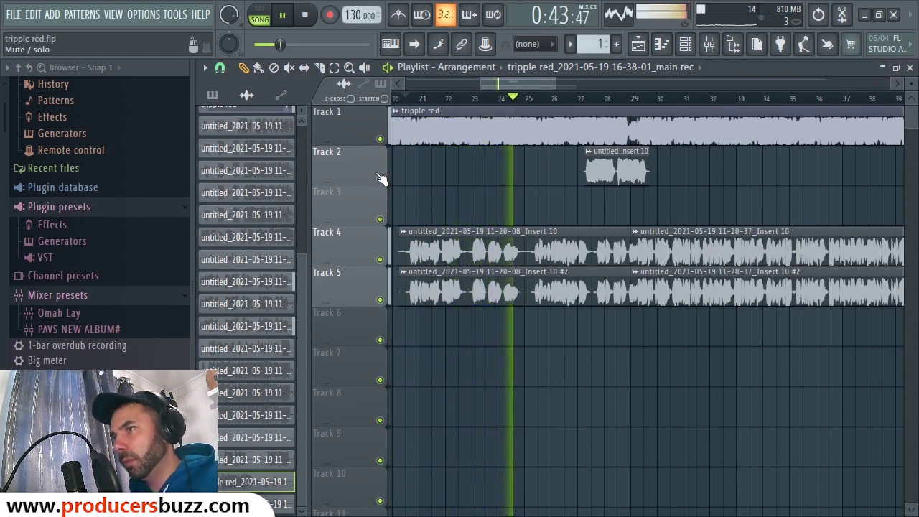
key("space")
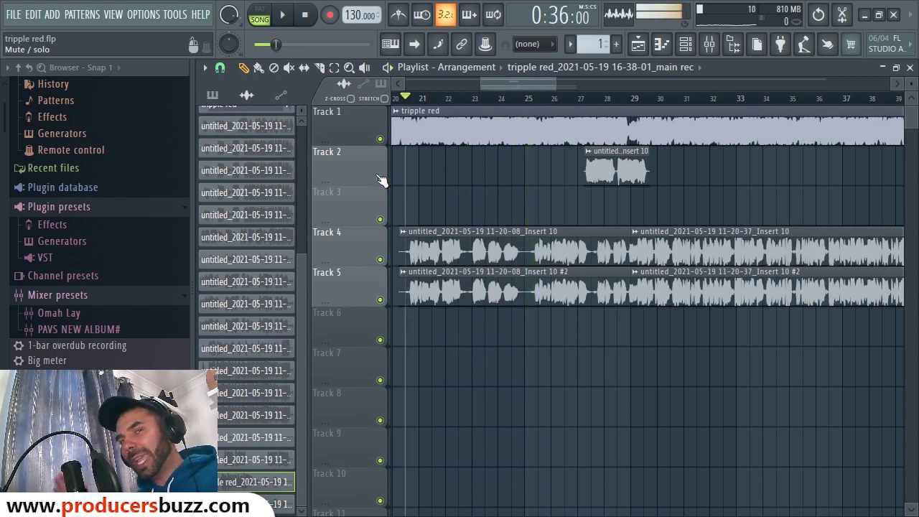
Review the effect chains of the main effects, reverb and background scream mixer tracks.
left_click(708, 44)
left_click(401, 165)
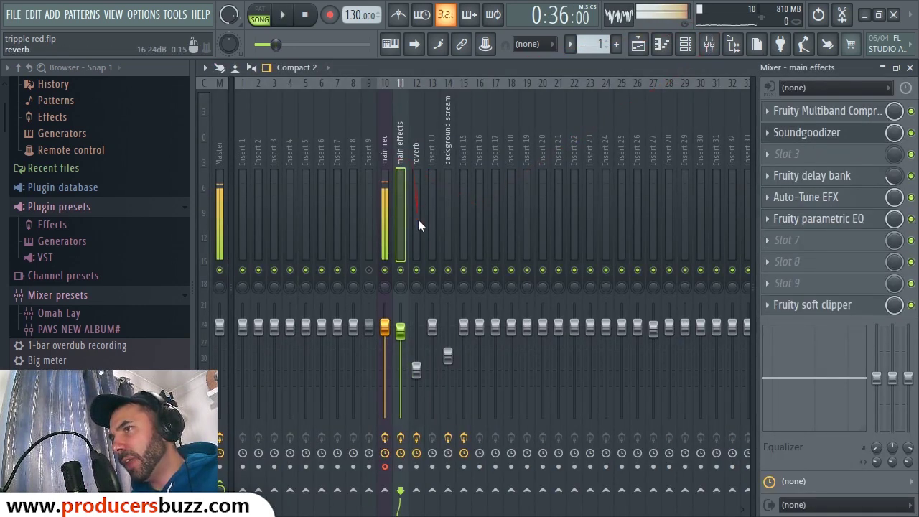
left_click(420, 161)
left_click(449, 161)
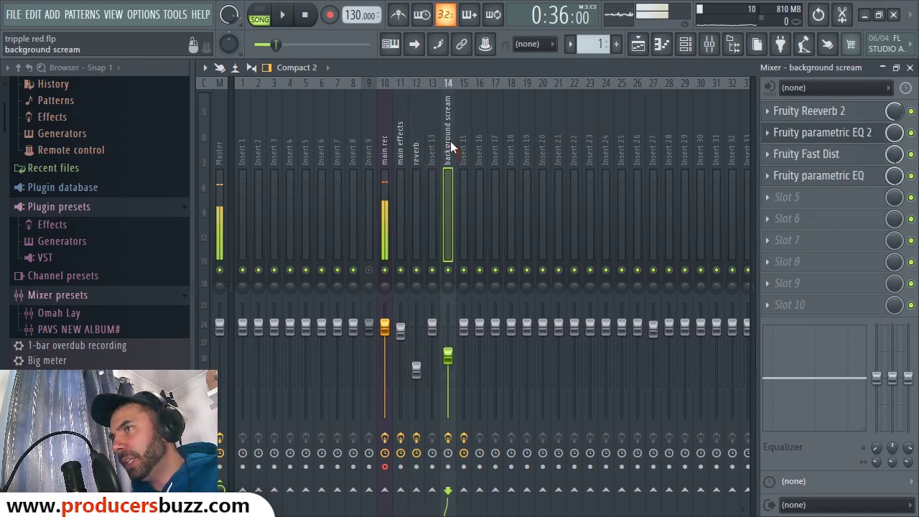
left_click(910, 67)
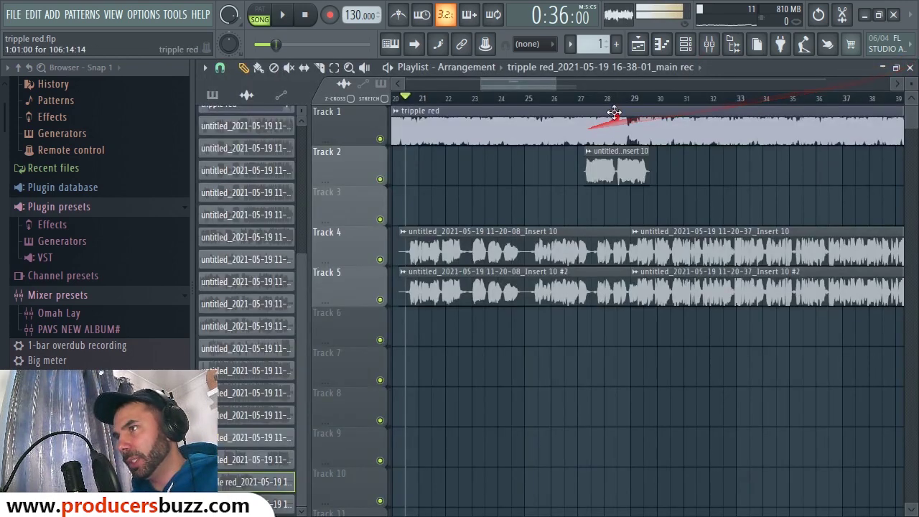
Solo Track 2, play its short clip from just after bar 27, and restore all playlist tracks to unmuted.
left_click(592, 98)
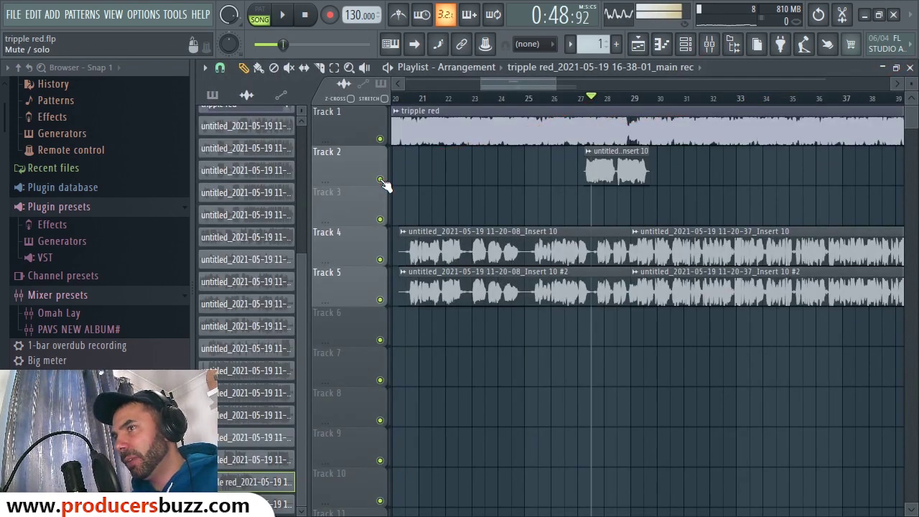
right_click(381, 179)
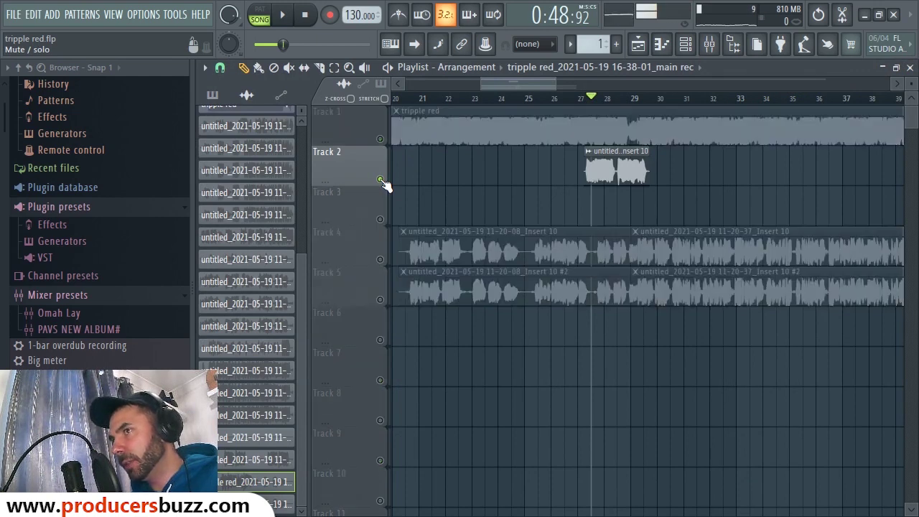
key("space")
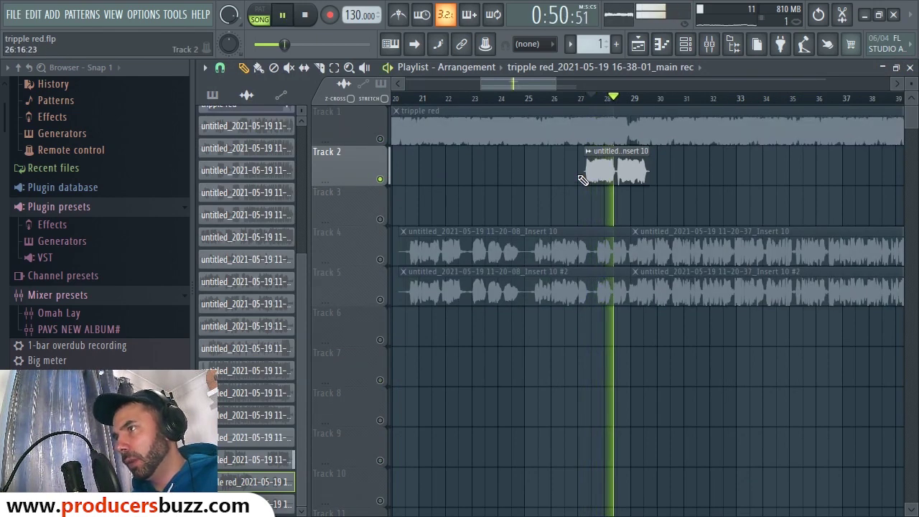
left_click(381, 180)
key("space")
right_click(382, 140)
right_click(381, 140)
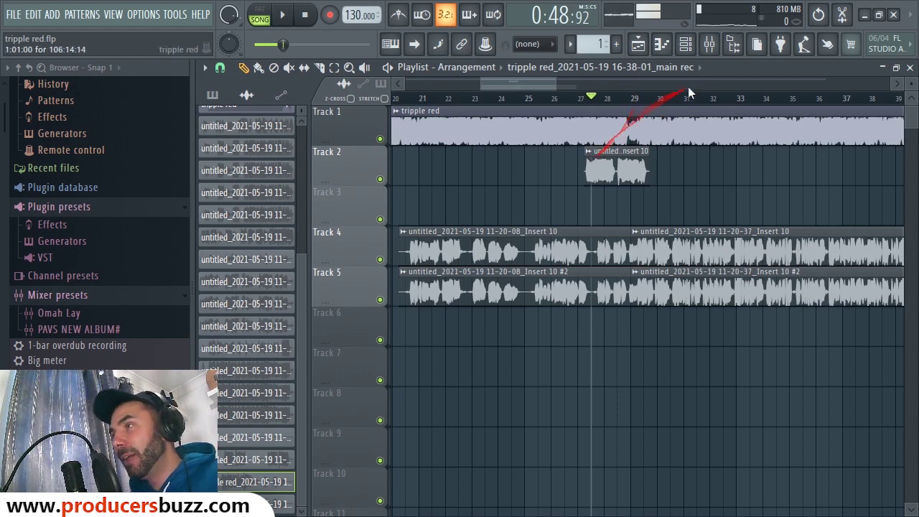
Examine the low, mid and high band settings of the Fruity Multiband Compressor on the main effects mixer track.
left_click(709, 44)
left_click(403, 158)
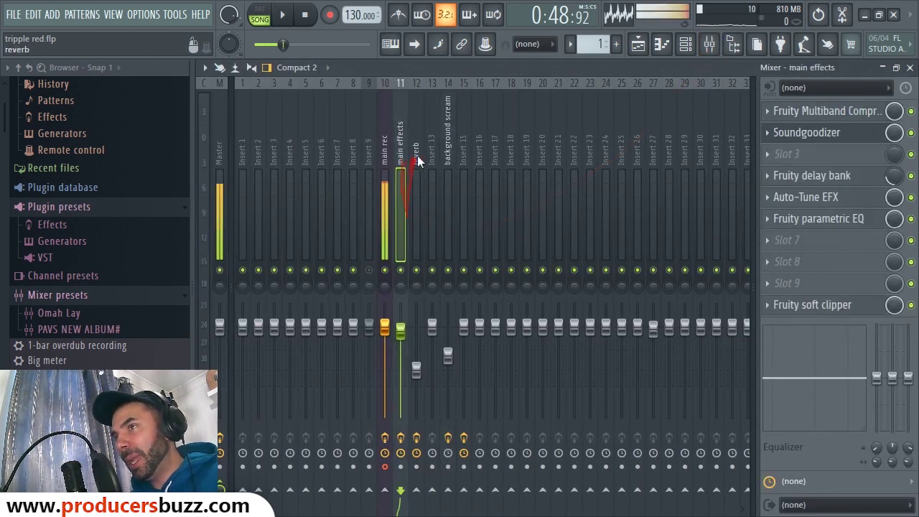
left_click(827, 111)
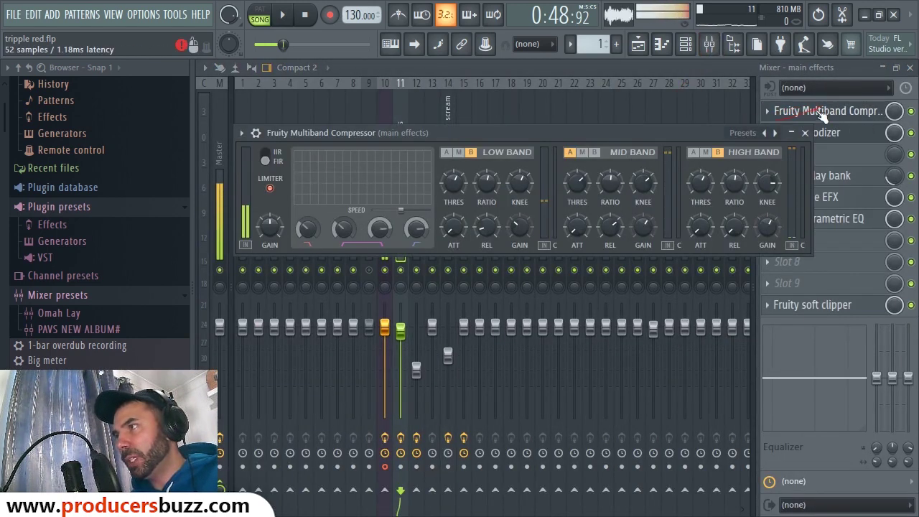
left_click_drag(620, 131, 530, 124)
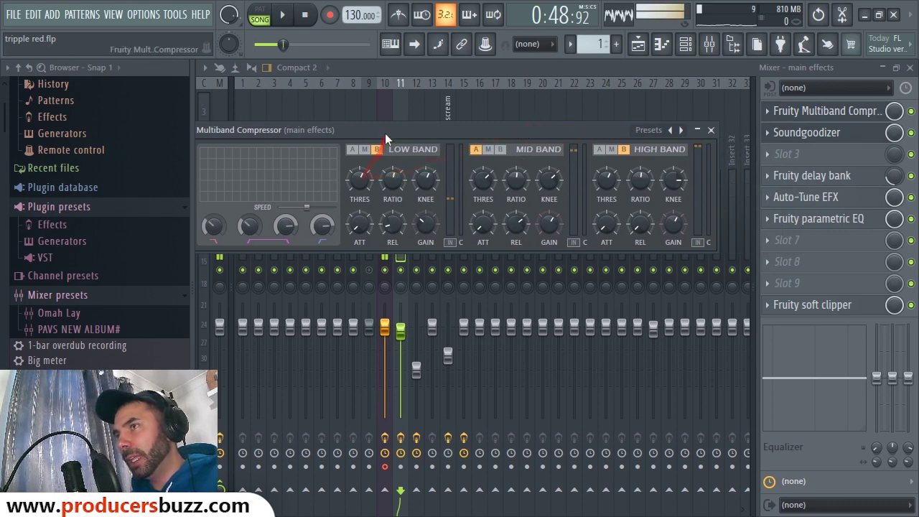
left_click_drag(385, 133, 424, 112)
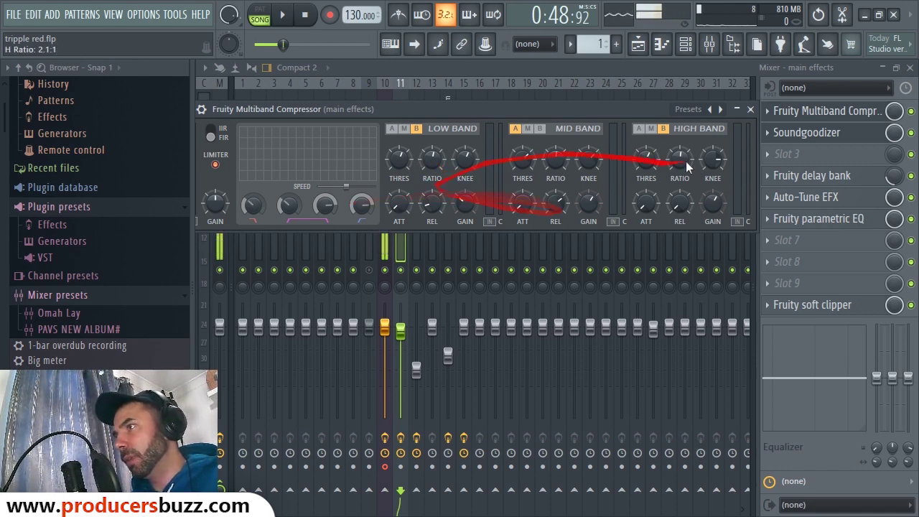
left_click(750, 109)
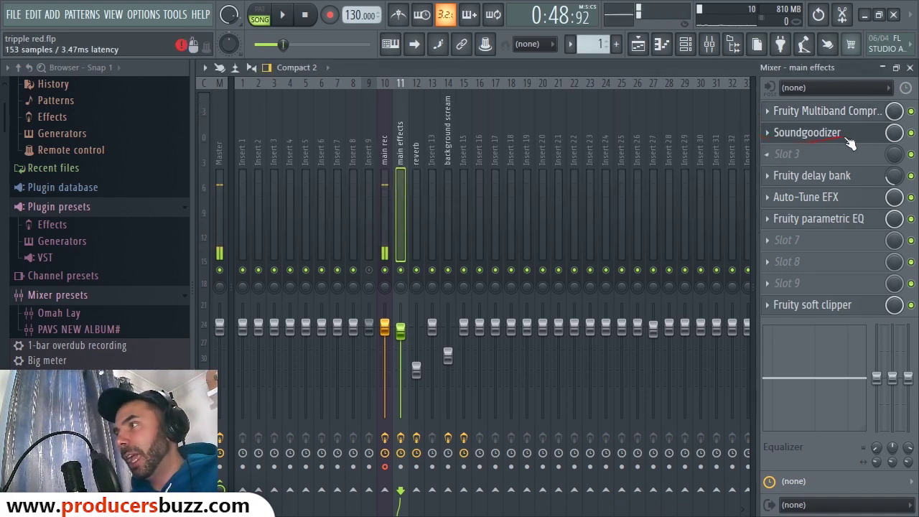
Set the Soundgoodizer on the main effects mixer track to mode C and close the plugin.
left_click(804, 132)
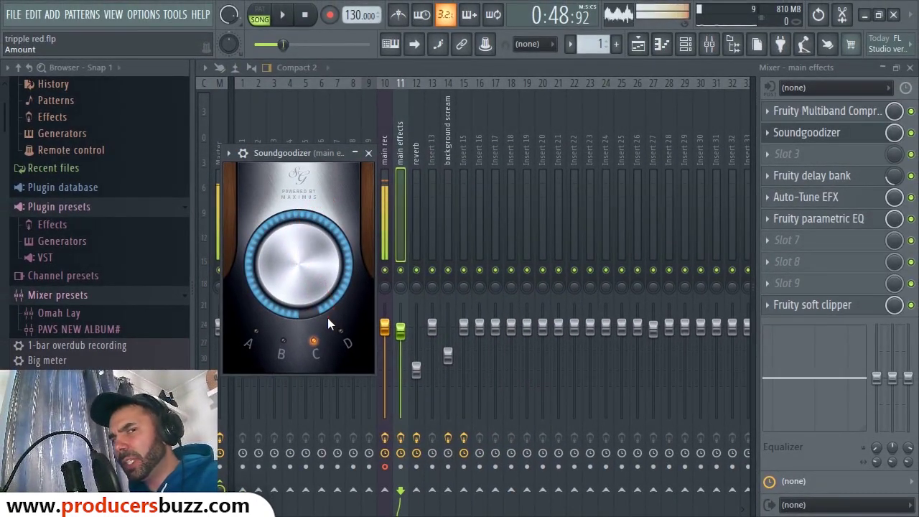
left_click(315, 342)
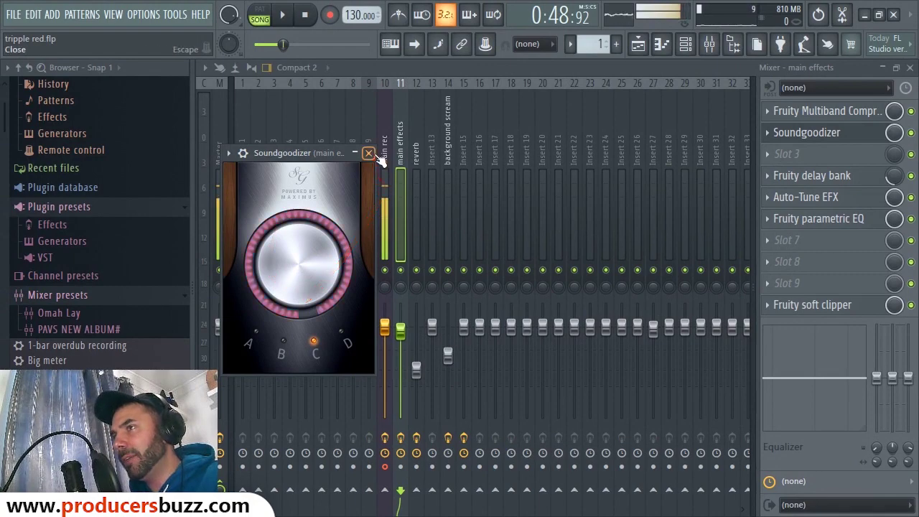
left_click(370, 149)
Examine the Fruity delay bank on the main effects track and its preset list at 3 echoes, and close the plugin.
left_click(826, 176)
left_click_drag(661, 153, 568, 120)
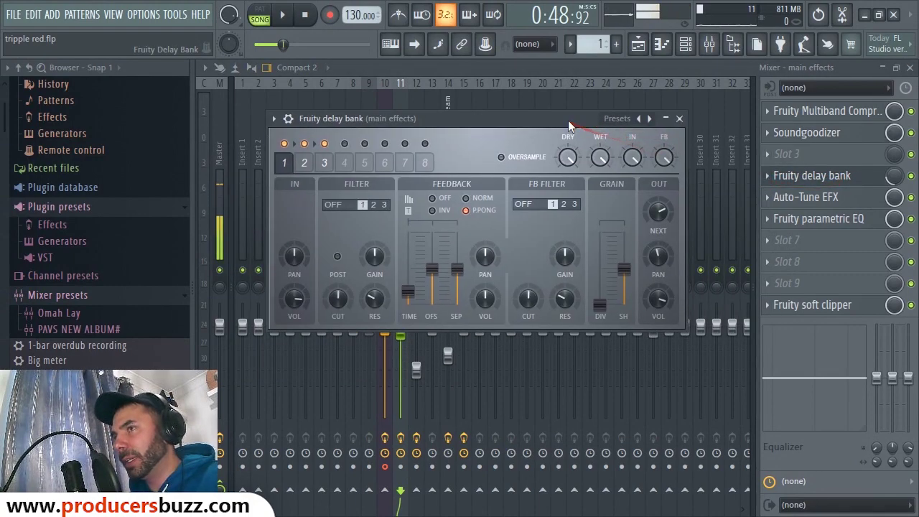
left_click(274, 118)
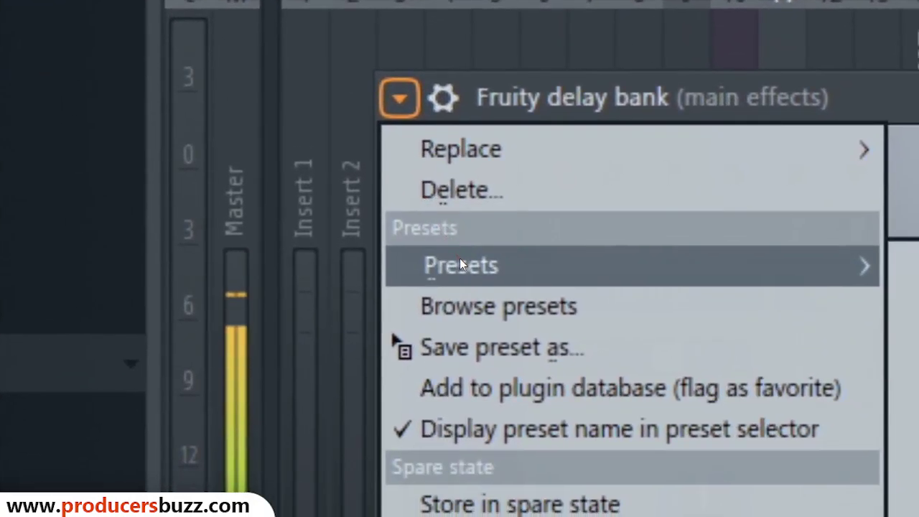
mouse_move(460, 260)
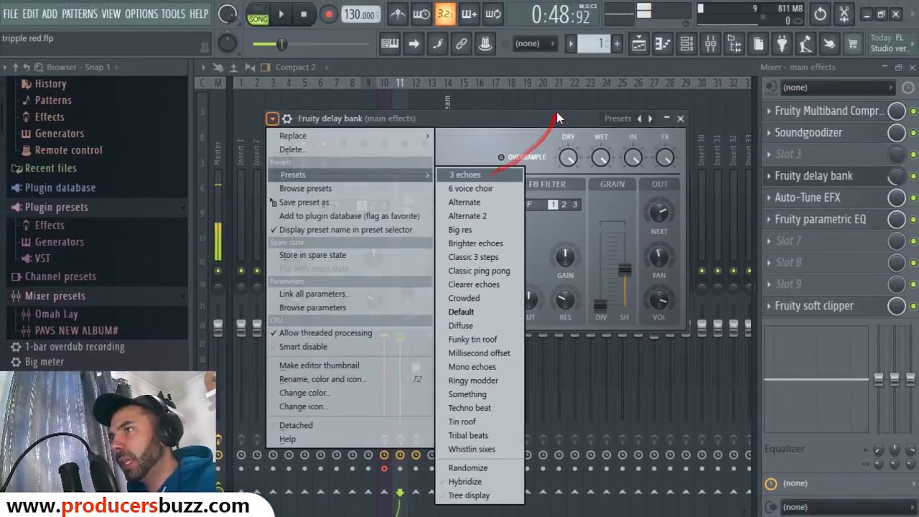
left_click(556, 111)
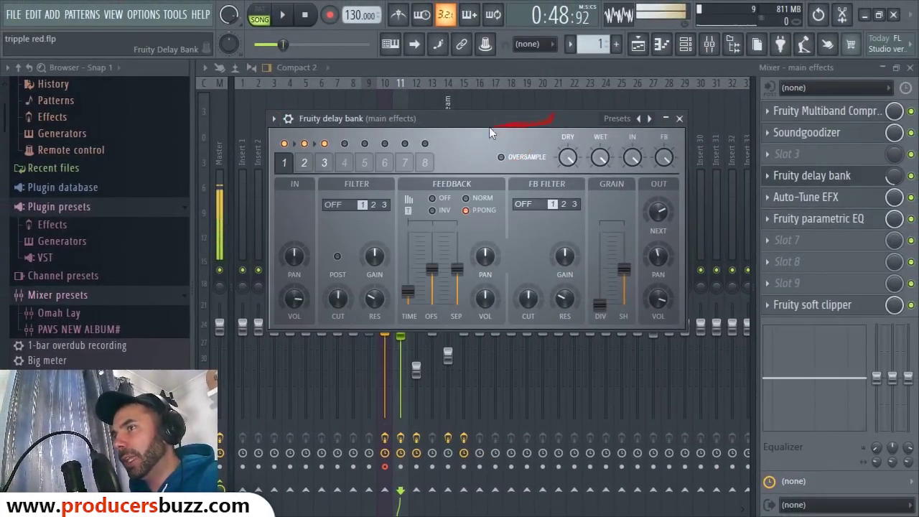
left_click(680, 119)
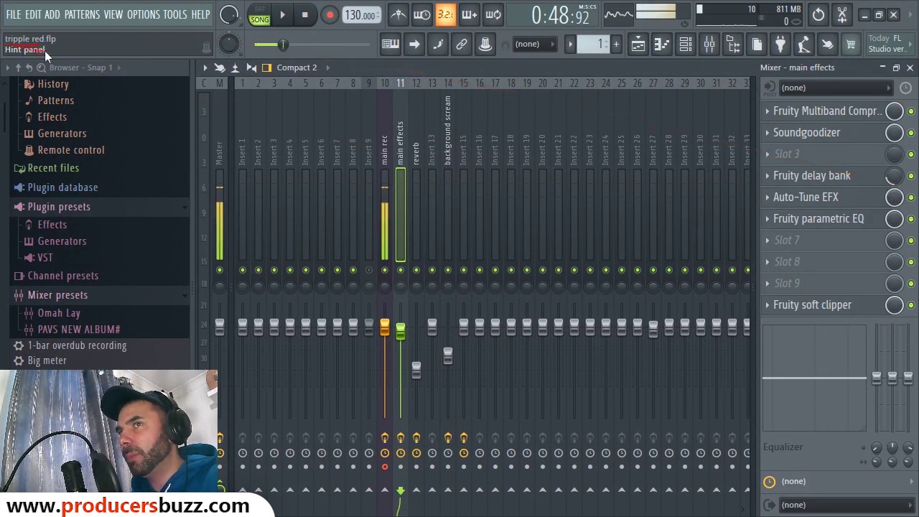
Open Auto-Tune EFX on the main effects track and select input type Low Male, key F and scale Major.
left_click(832, 201)
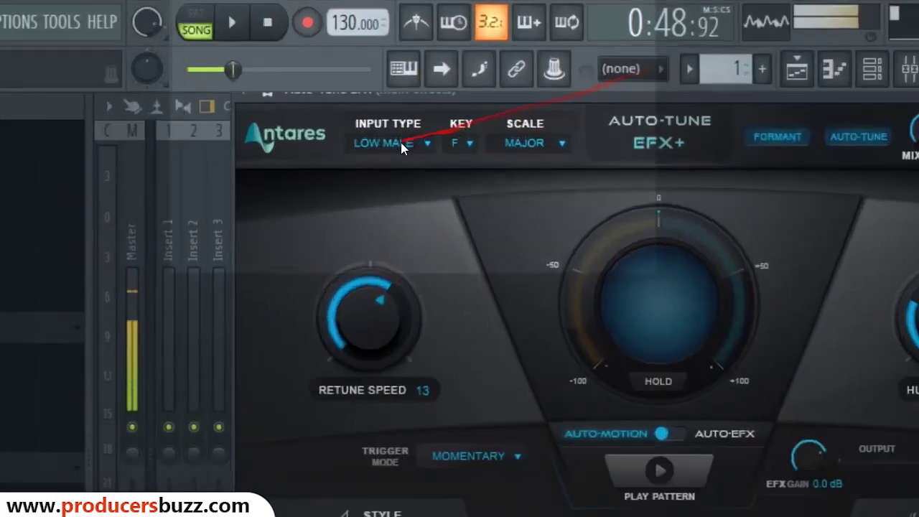
left_click(401, 142)
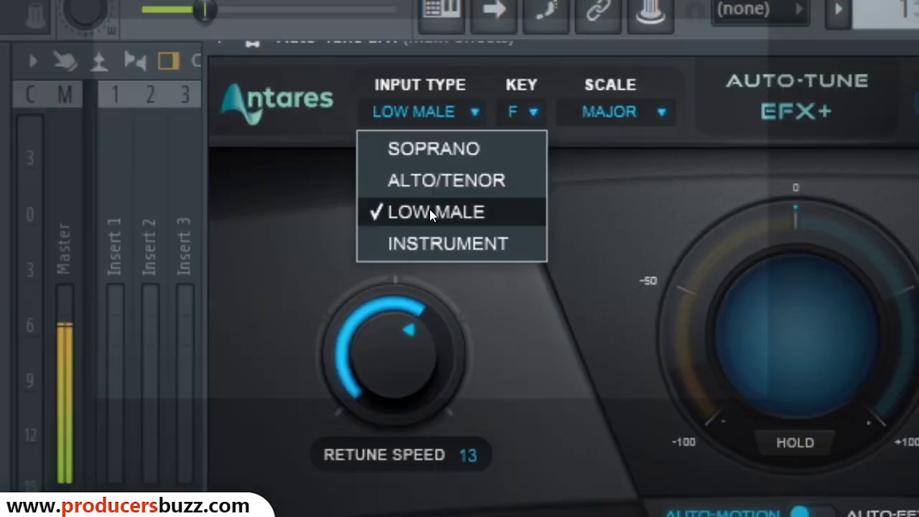
left_click(652, 141)
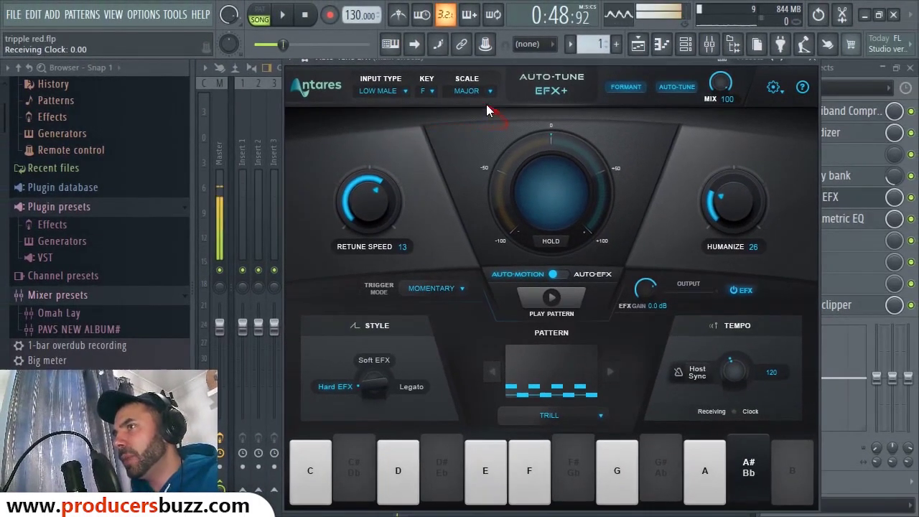
left_click(431, 92)
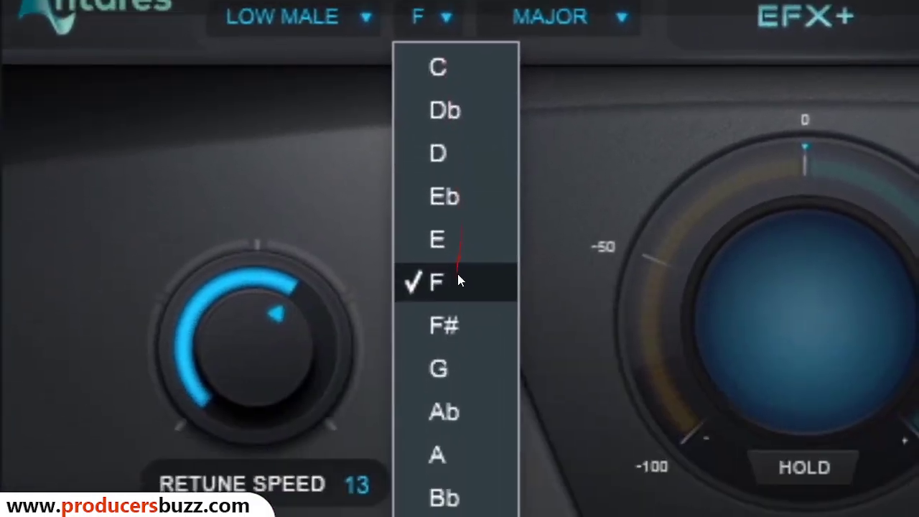
left_click(442, 281)
left_click(600, 17)
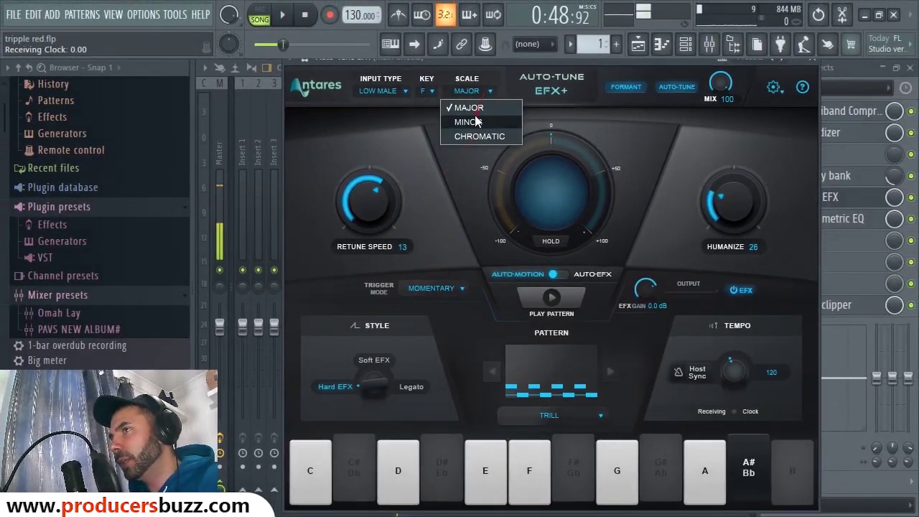
left_click(476, 109)
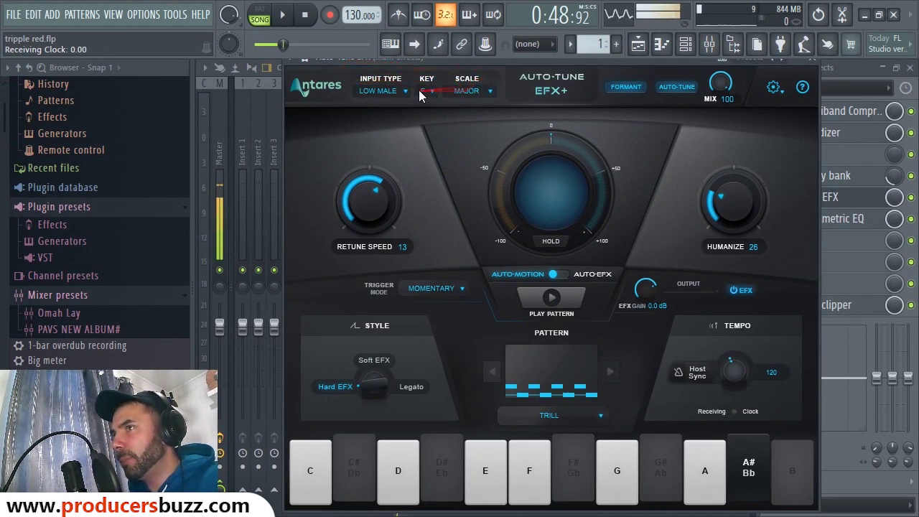
Review Auto-Tune's scale and key choices, keeping the scale on Major.
left_click(467, 90)
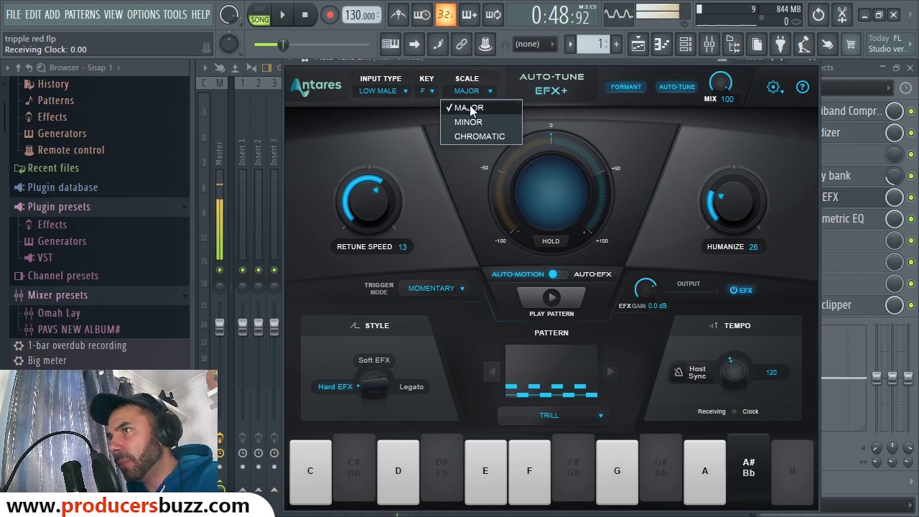
left_click(488, 107)
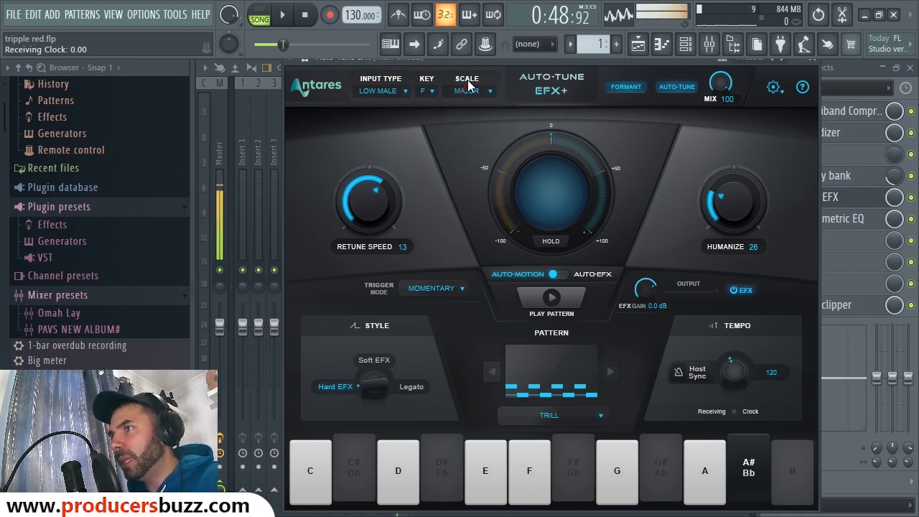
left_click(428, 91)
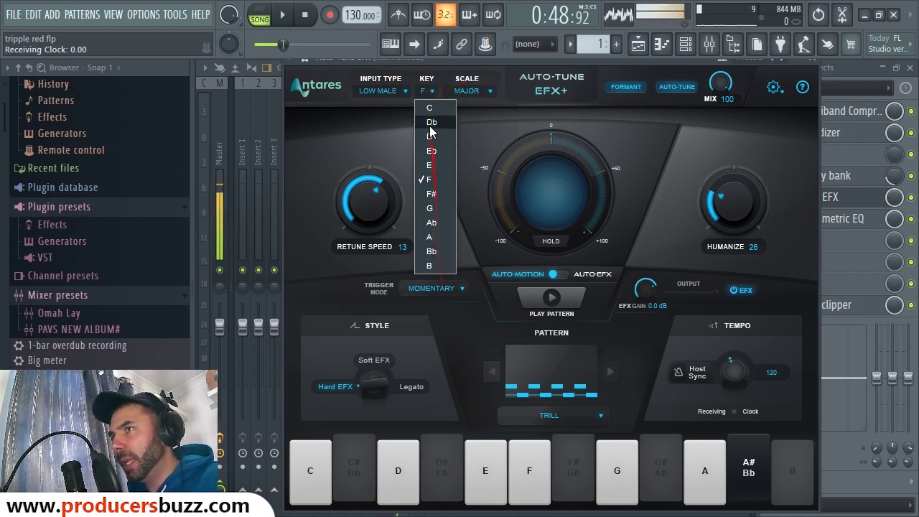
left_click(492, 82)
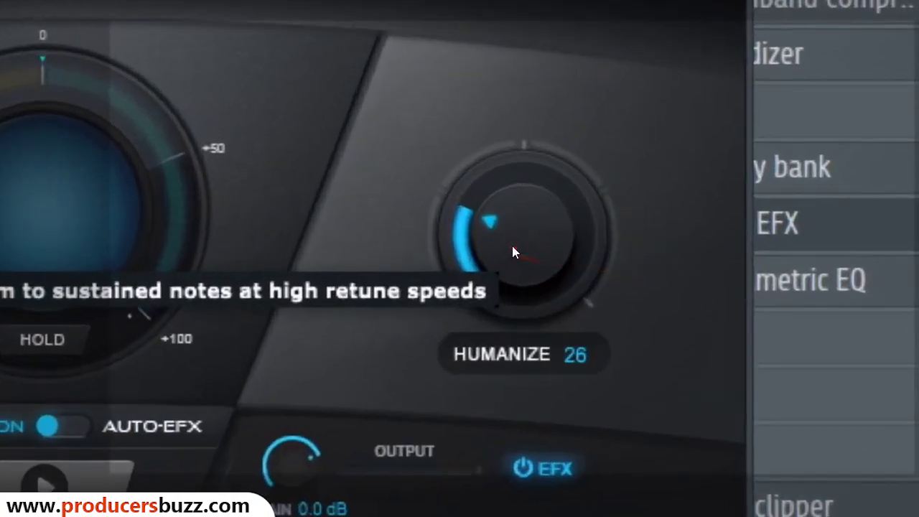
Try raising Auto-Tune's Humanize amount to about 47 and bring it back to 26.
left_click_drag(511, 245, 518, 220)
left_click_drag(460, 260, 483, 179)
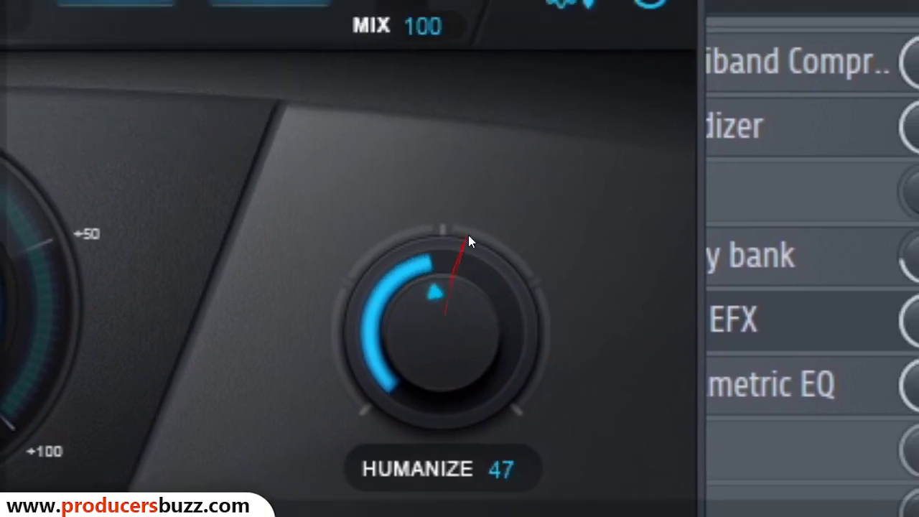
left_click_drag(468, 241, 452, 272)
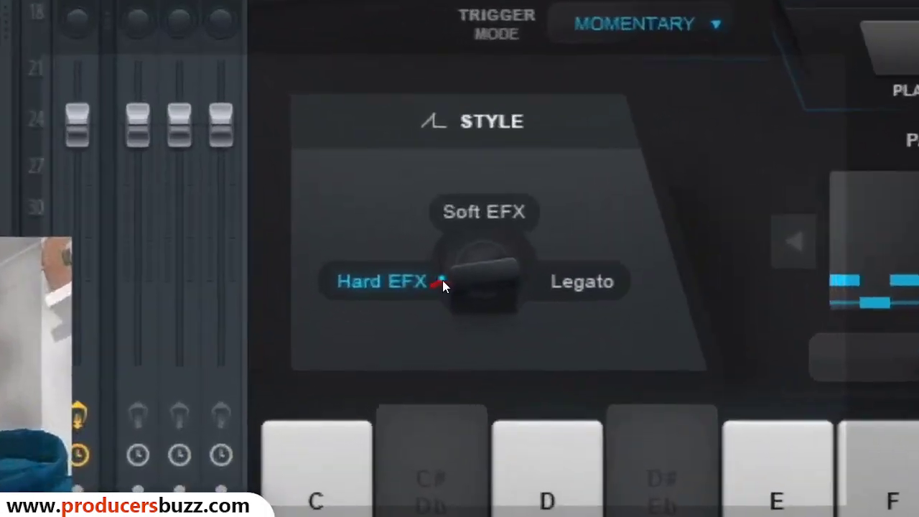
Try Auto-Tune's Soft EFX style, return it to Hard EFX, and close the plugin.
left_click(266, 398)
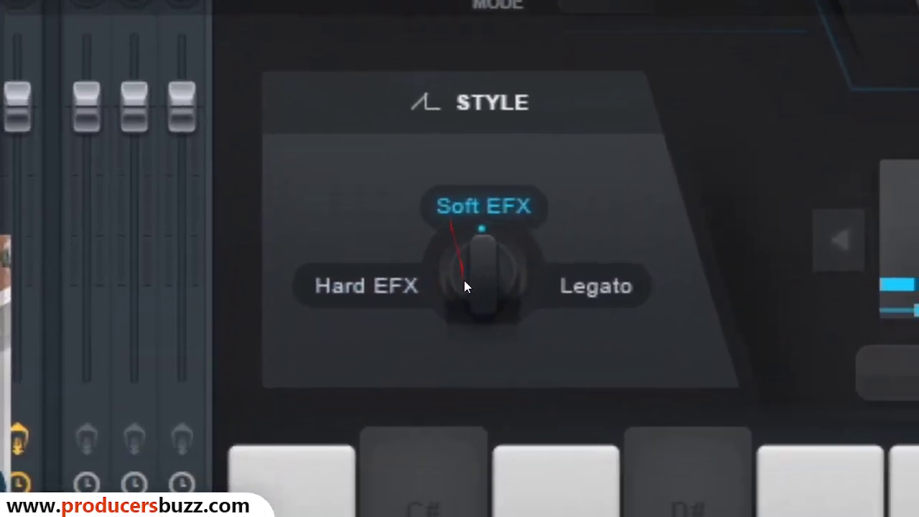
left_click(482, 316)
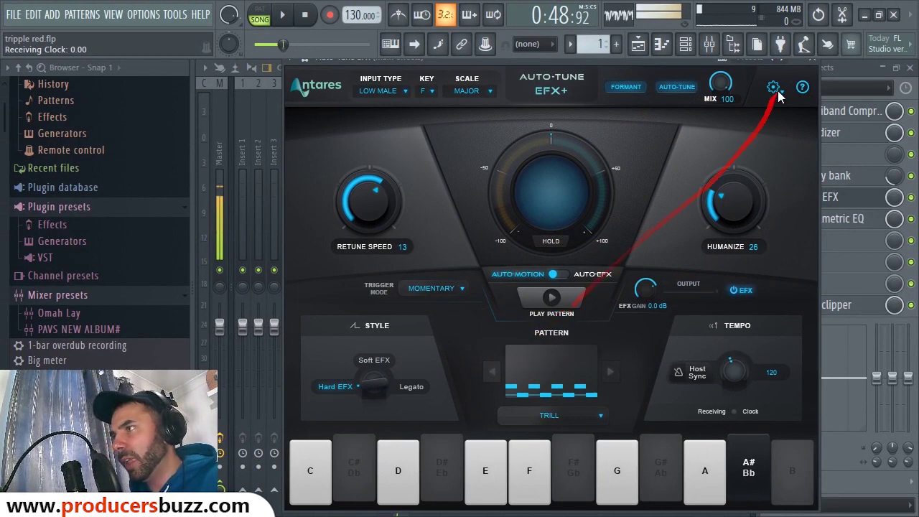
left_click(812, 58)
Set the main effects track's audio input to mono In 1 and compare it with the main rec track.
left_click(827, 89)
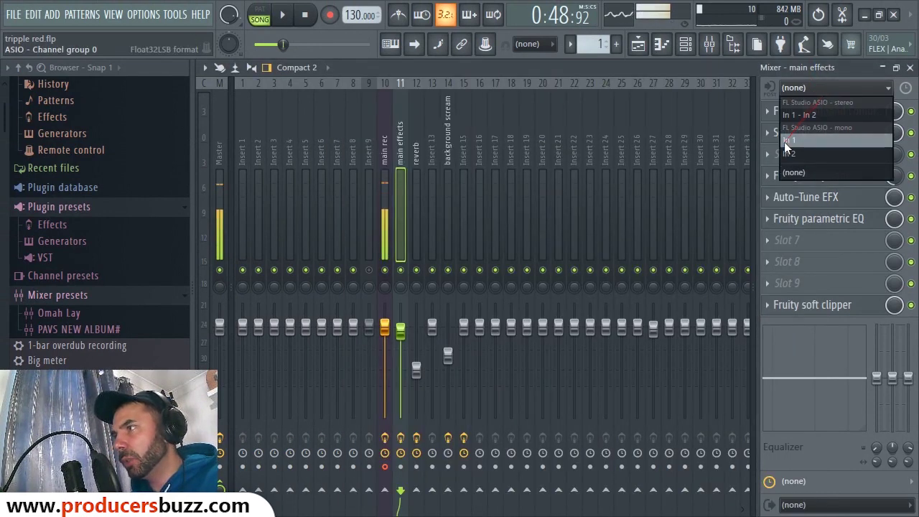
left_click(784, 142)
left_click(384, 157)
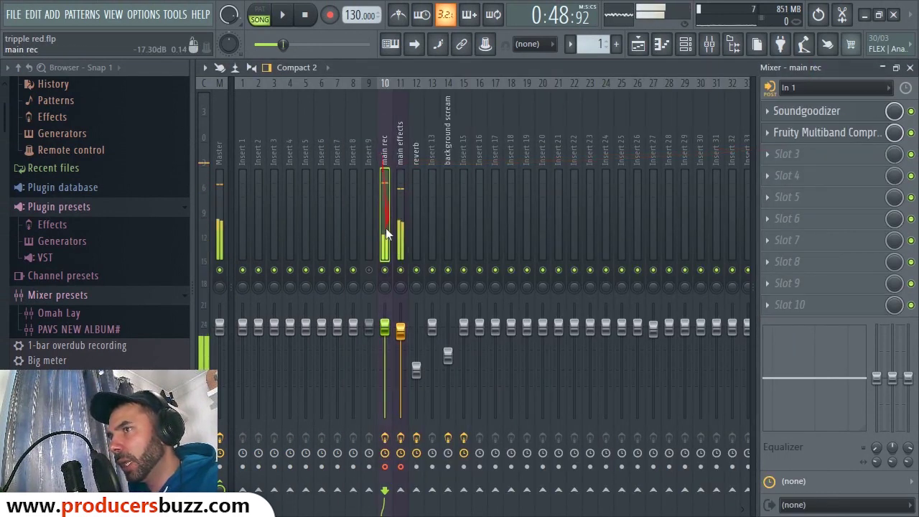
left_click(404, 162)
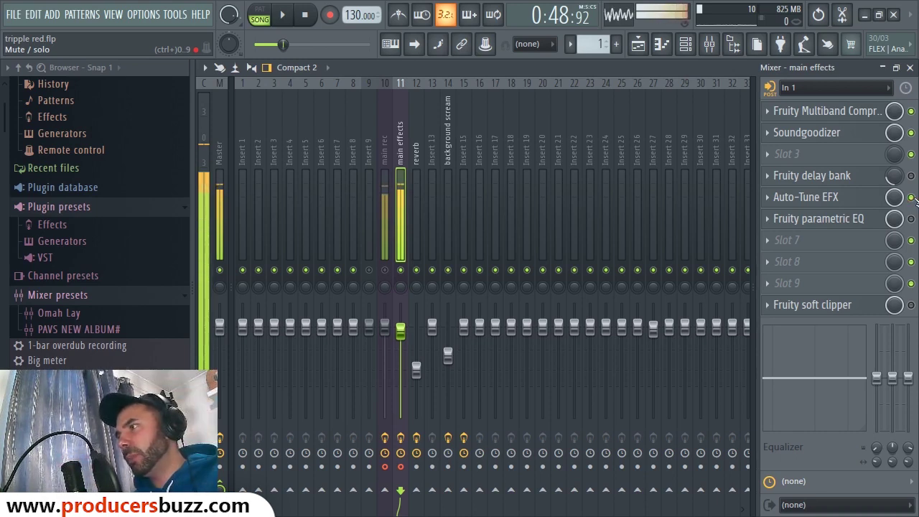
Re-enable the Fruity delay bank and set the main effects track's audio input to none.
left_click(911, 177)
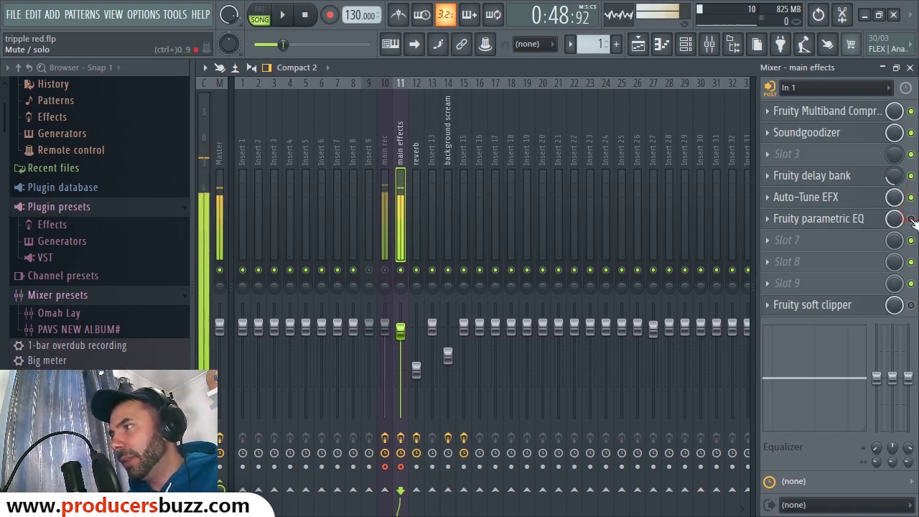
left_click(385, 159)
left_click(399, 159)
left_click(792, 87)
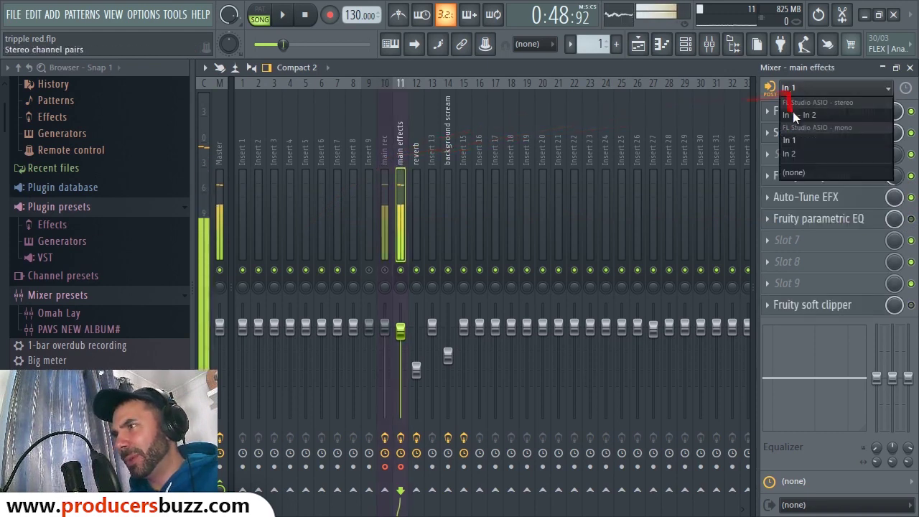
left_click(796, 174)
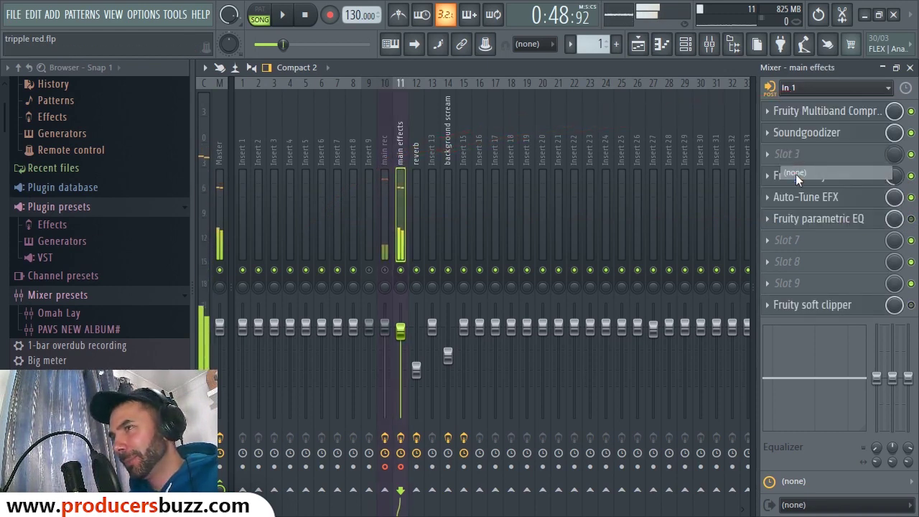
left_click(382, 157)
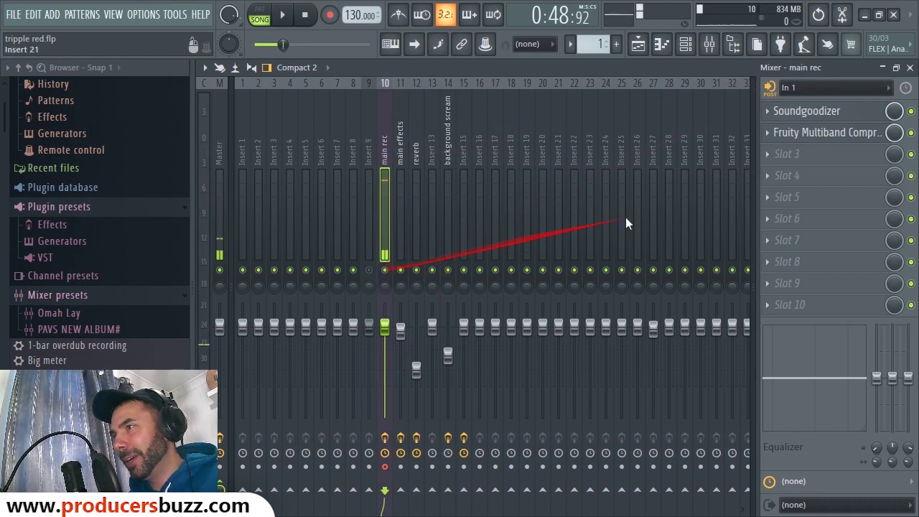
left_click(402, 164)
Open and enable the Fruity parametric EQ on the main effects track, examine its band levels, and close it.
left_click(862, 221)
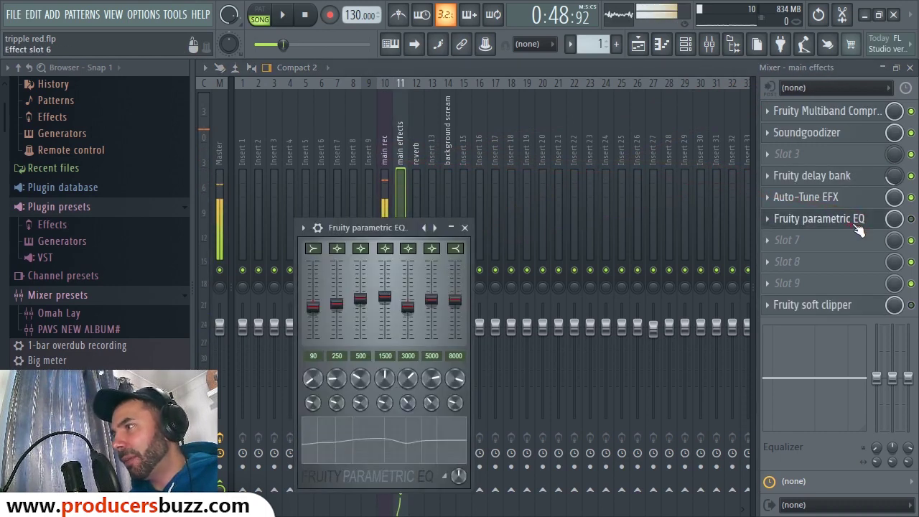
left_click(865, 224)
left_click(857, 225)
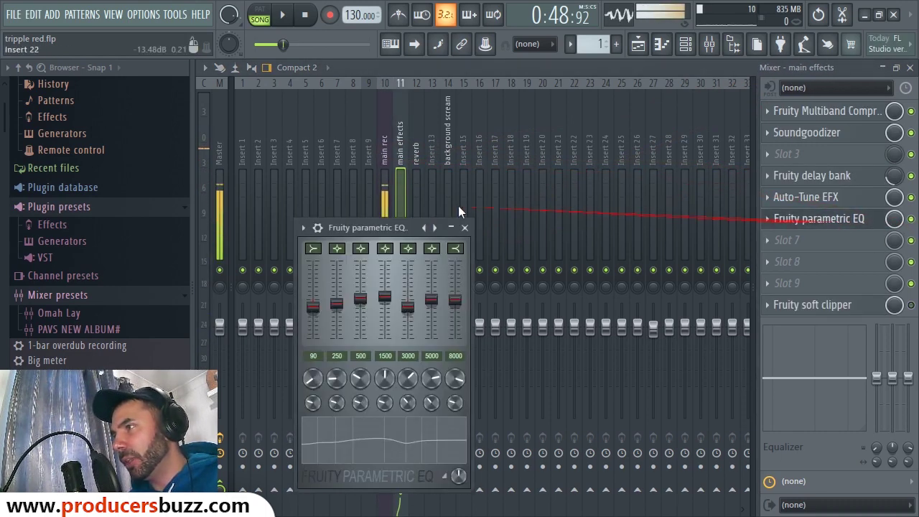
left_click_drag(388, 228, 417, 129)
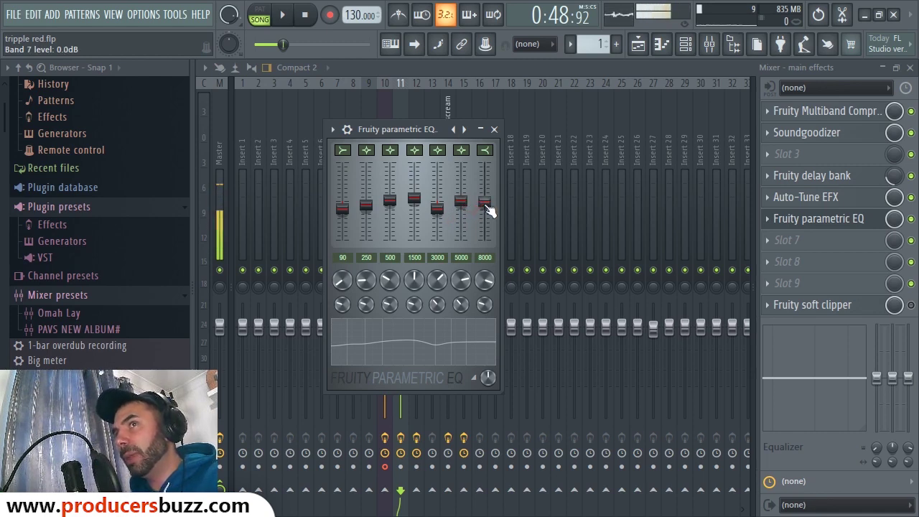
left_click(494, 130)
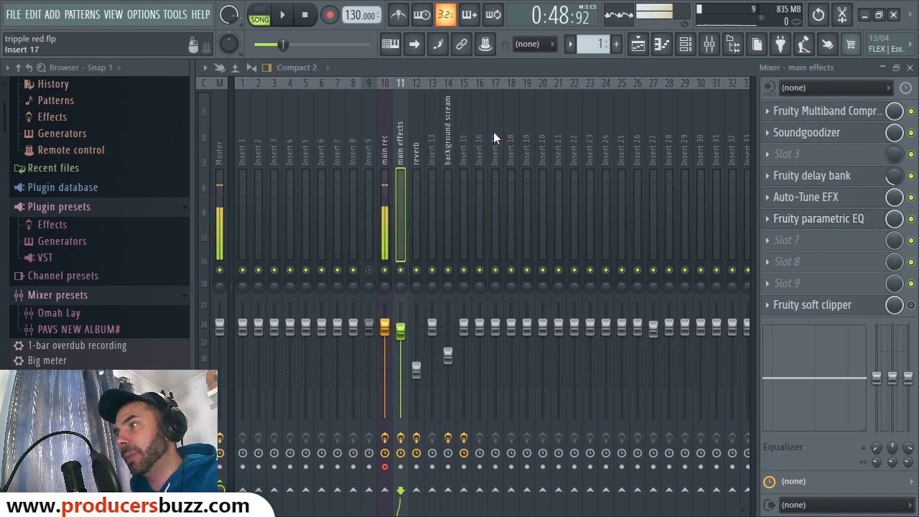
Enable the Fruity soft clipper on the main effects track.
left_click(829, 307)
left_click(829, 306)
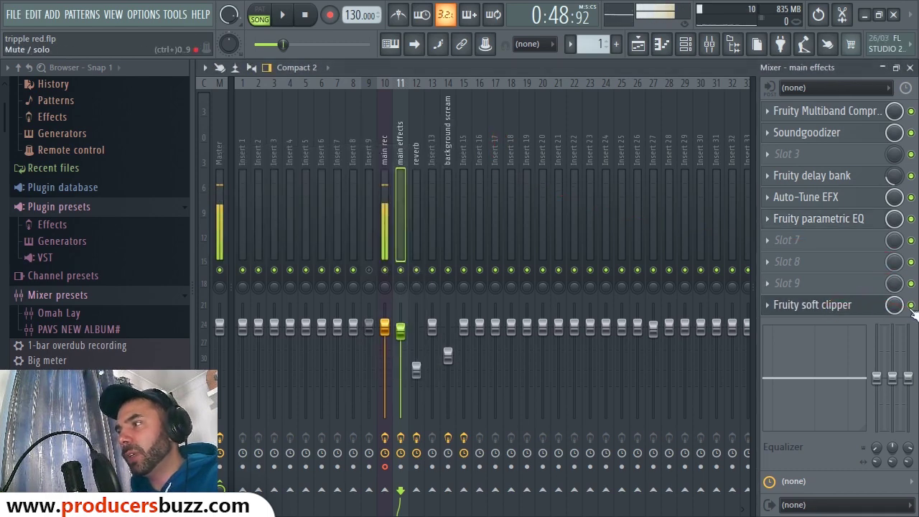
left_click(829, 307)
left_click(411, 153)
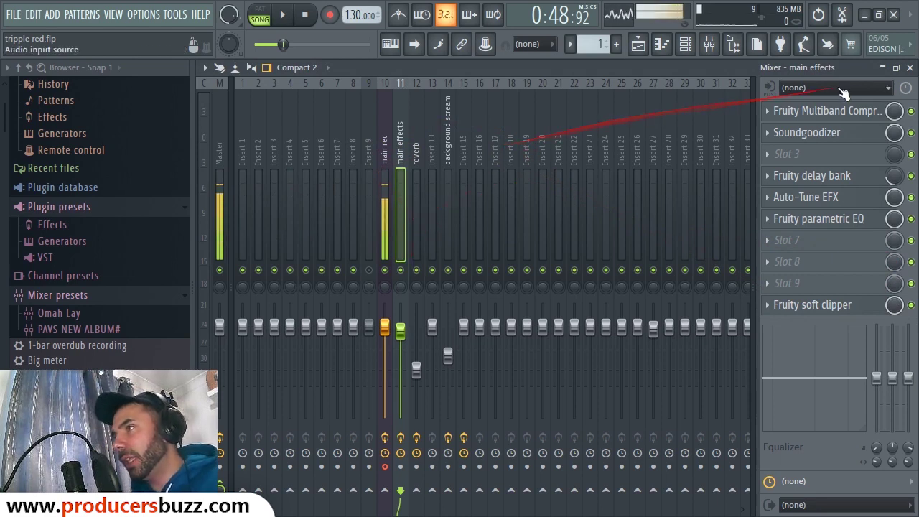
Close the mixer, mute playlist Track 5, and play the song from just after bar 20.
left_click(909, 67)
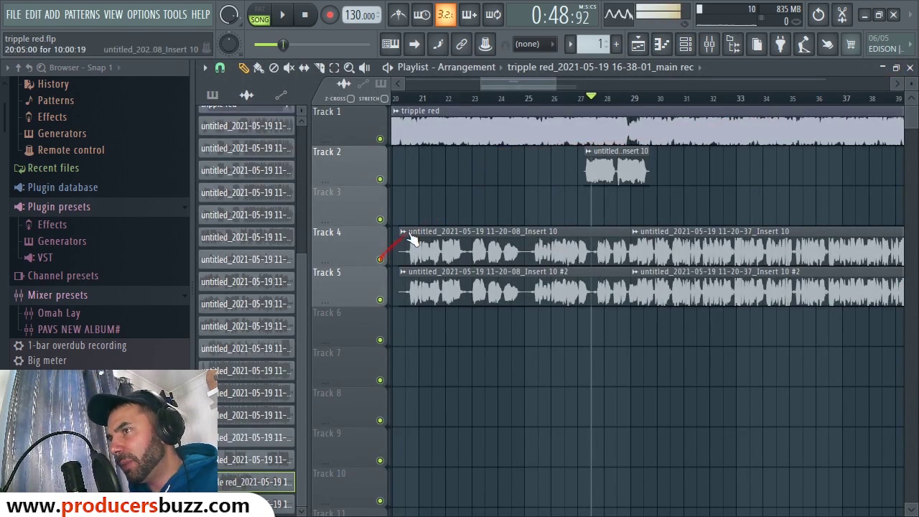
left_click(380, 300)
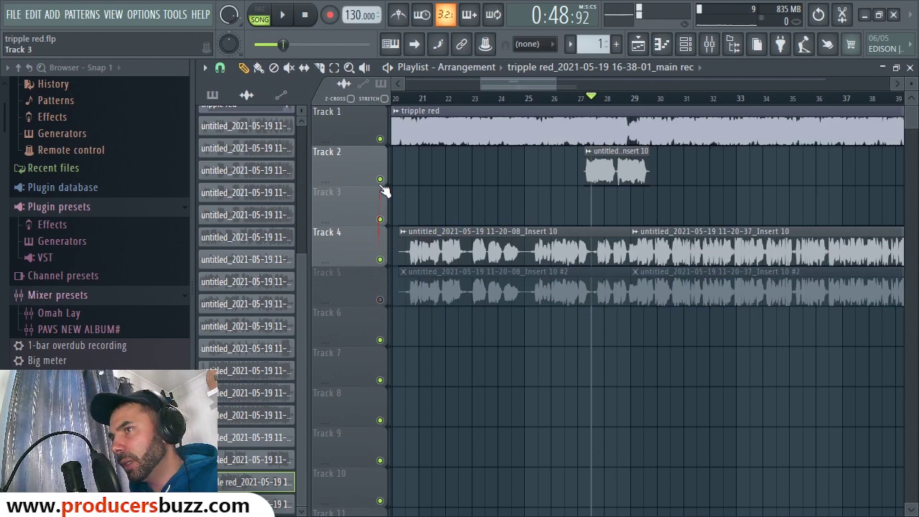
left_click(404, 98)
key("space")
Bypass every loaded plugin on the main effects mixer track during playback to hear the dry vocal.
left_click(711, 44)
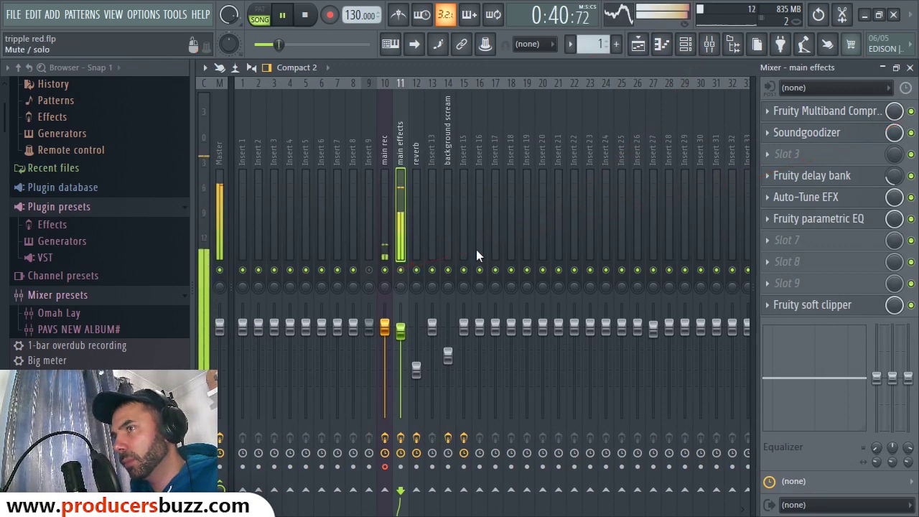
left_click(911, 112)
left_click(911, 132)
left_click(911, 176)
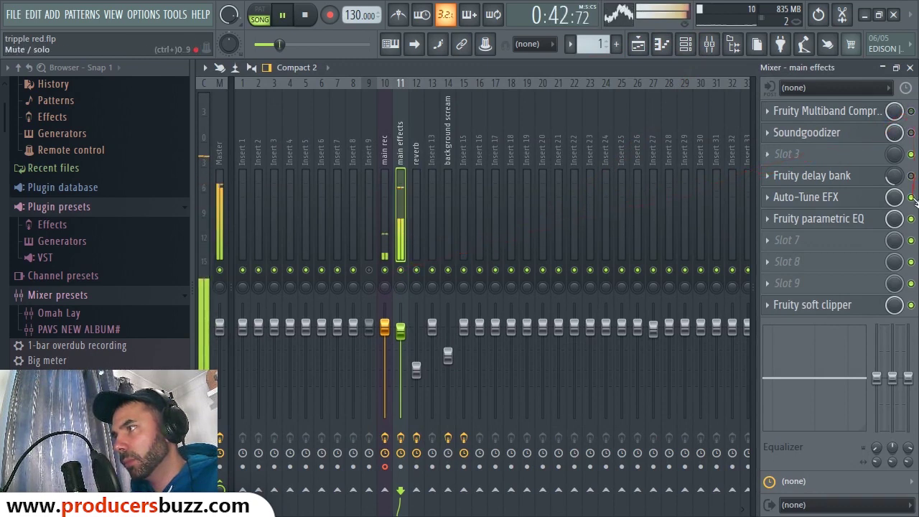
left_click(911, 219)
left_click(911, 305)
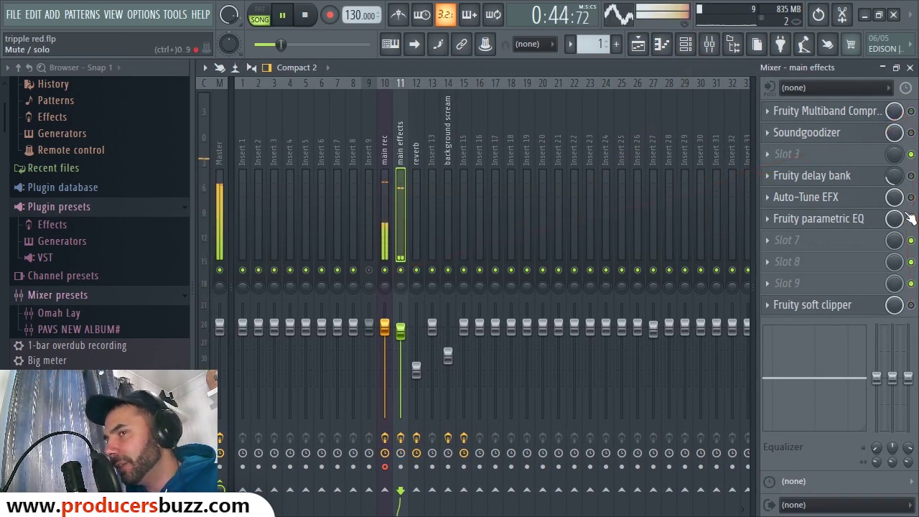
Re-enable all bypassed plugins on the main effects track and restart playback from just after bar 20.
left_click_drag(909, 218, 915, 300)
left_click(911, 305)
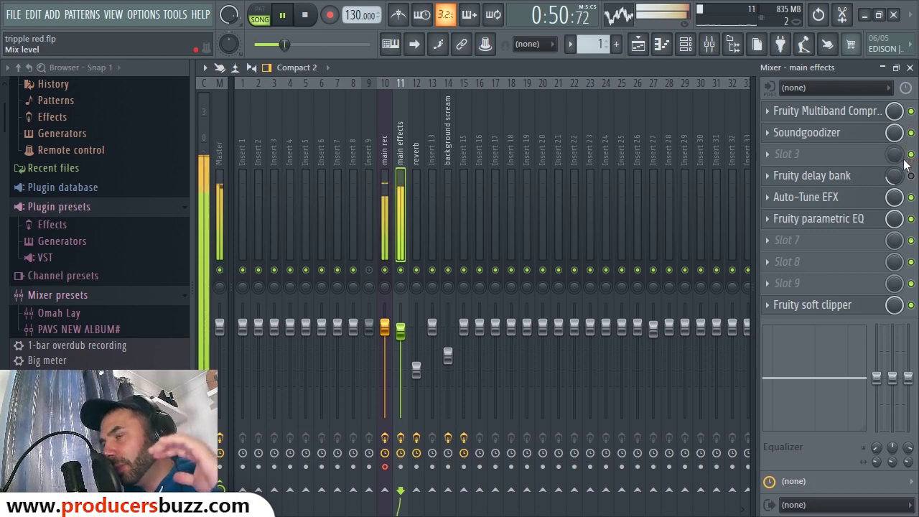
key("space")
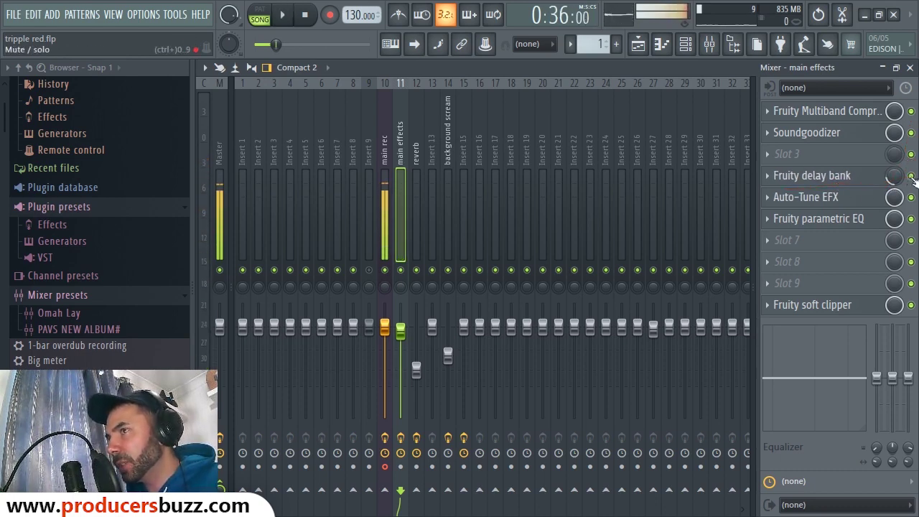
key("space")
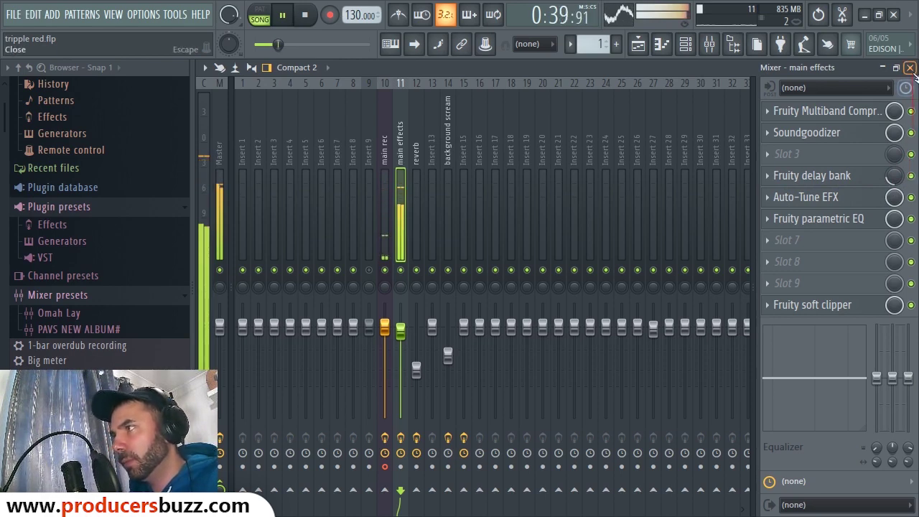
Unmute playlist Track 5 and play the layered vocals from just after bar 20, bringing the mixer back into view.
key("space")
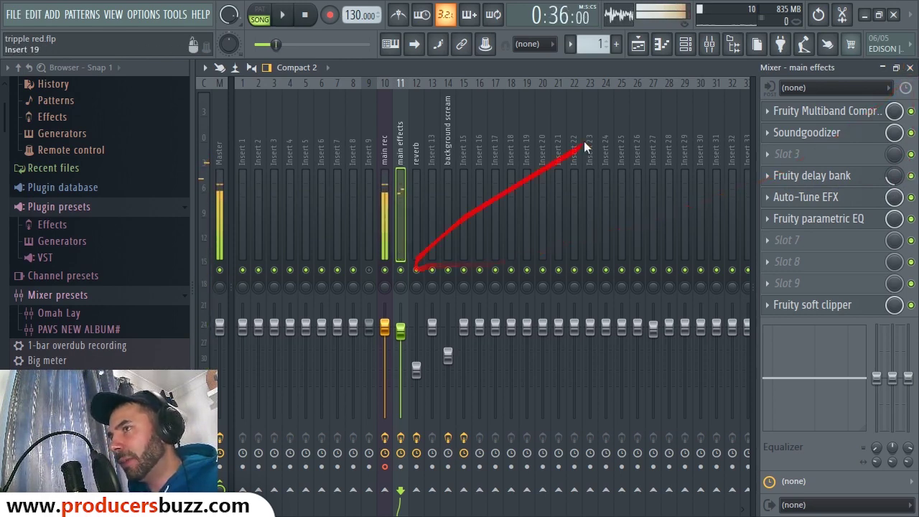
left_click(910, 67)
left_click(380, 300)
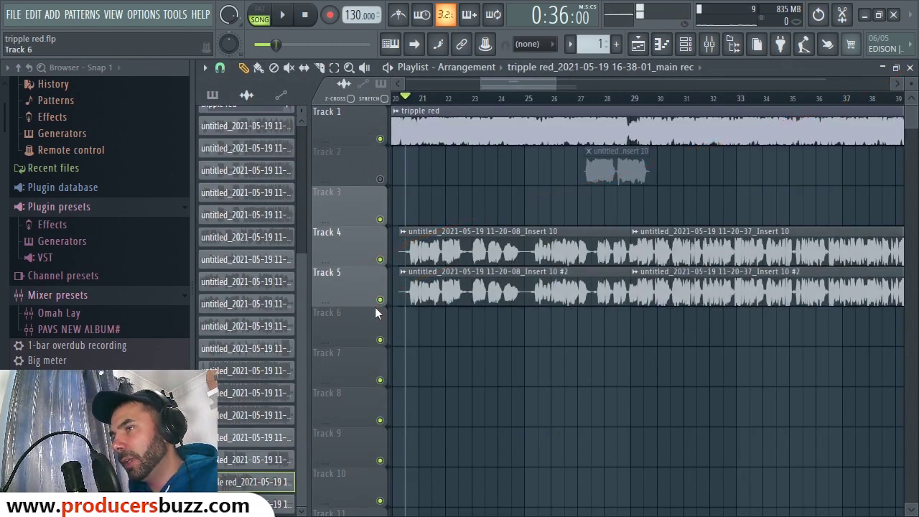
key("space")
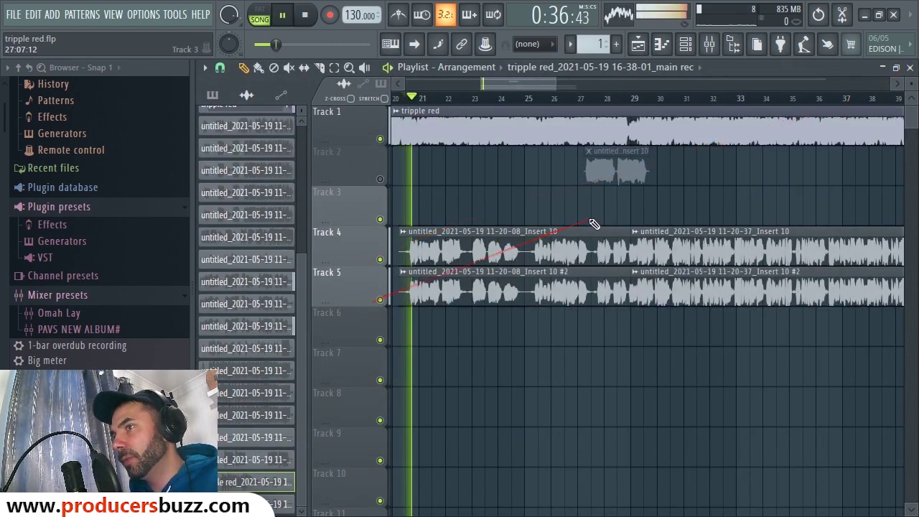
left_click(709, 45)
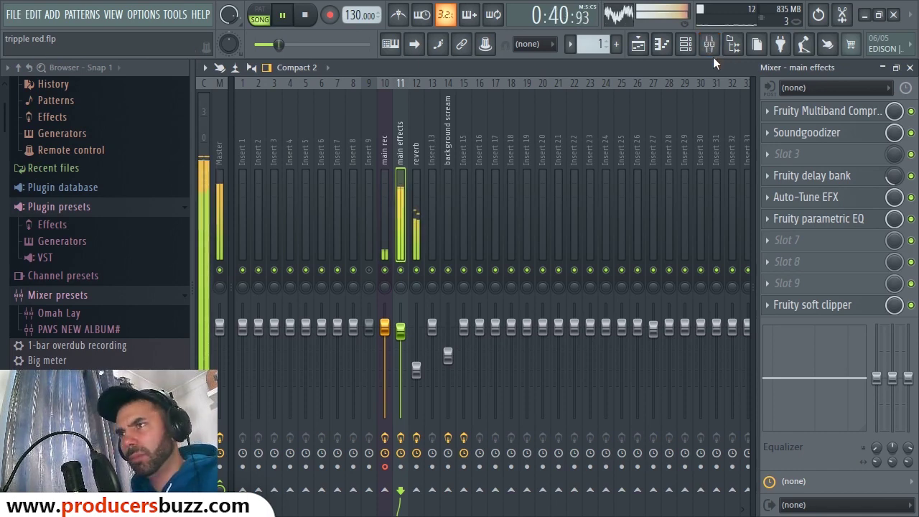
key("space")
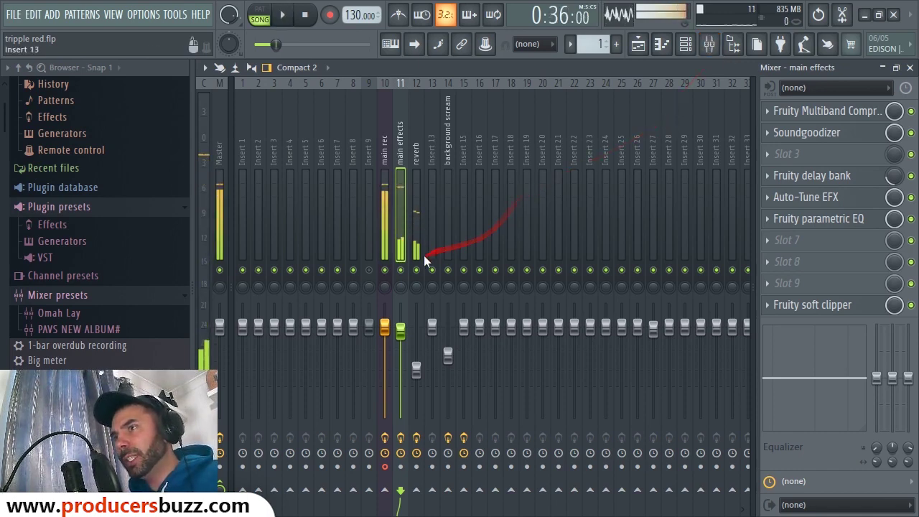
Compare the plugin chains of the reverb and main effects mixer tracks.
left_click(416, 230)
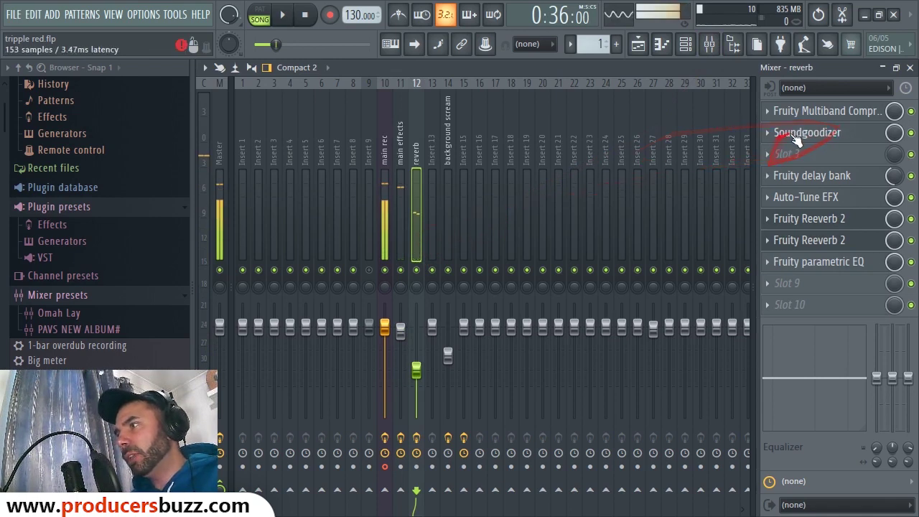
left_click(400, 173)
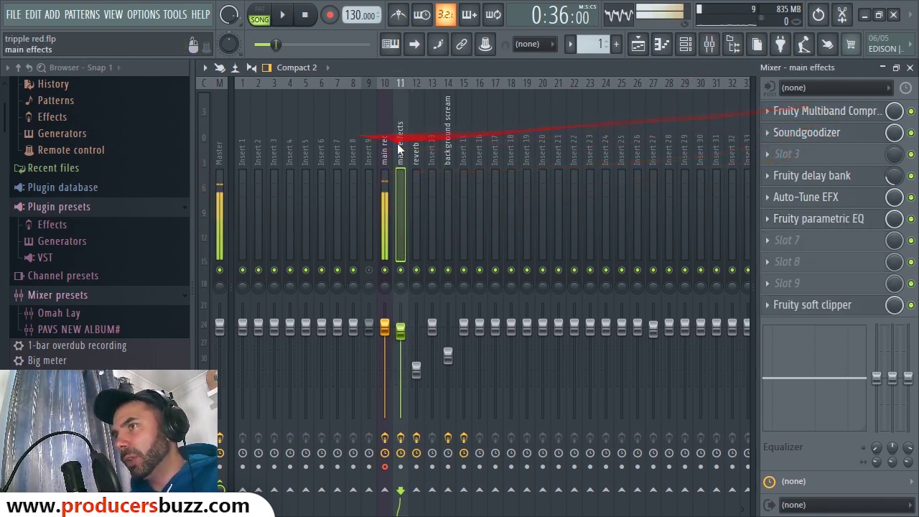
left_click(417, 146)
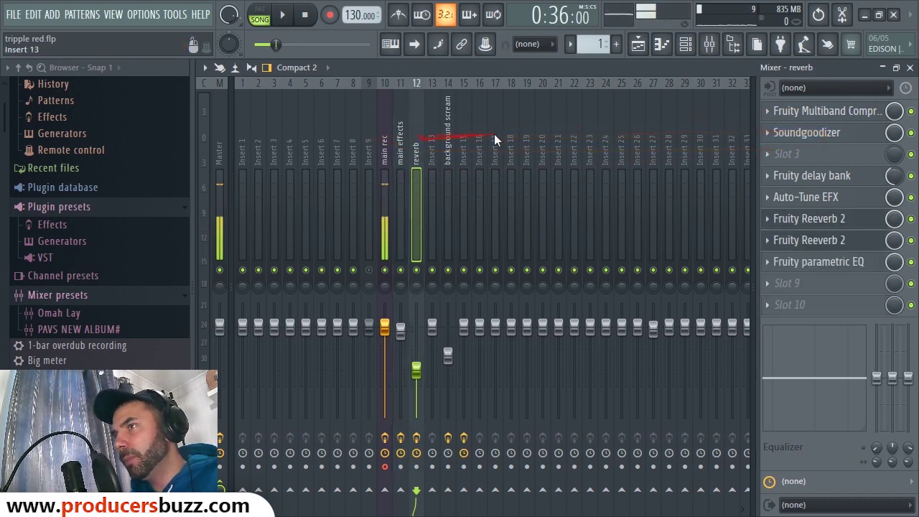
Inspect the first effects on the reverb mixer track, including the Fruity delay bank and Auto-Tune EFX settings.
left_click(815, 113)
left_click(806, 133)
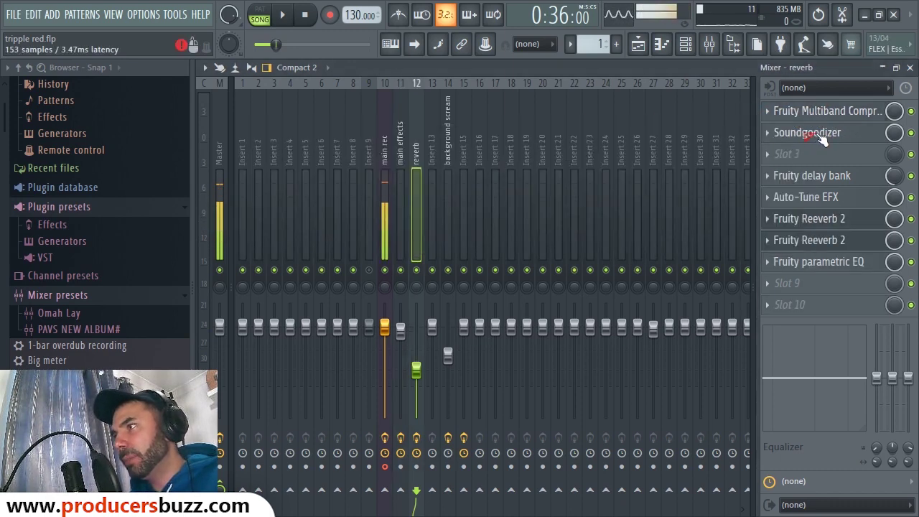
left_click(369, 154)
left_click(847, 176)
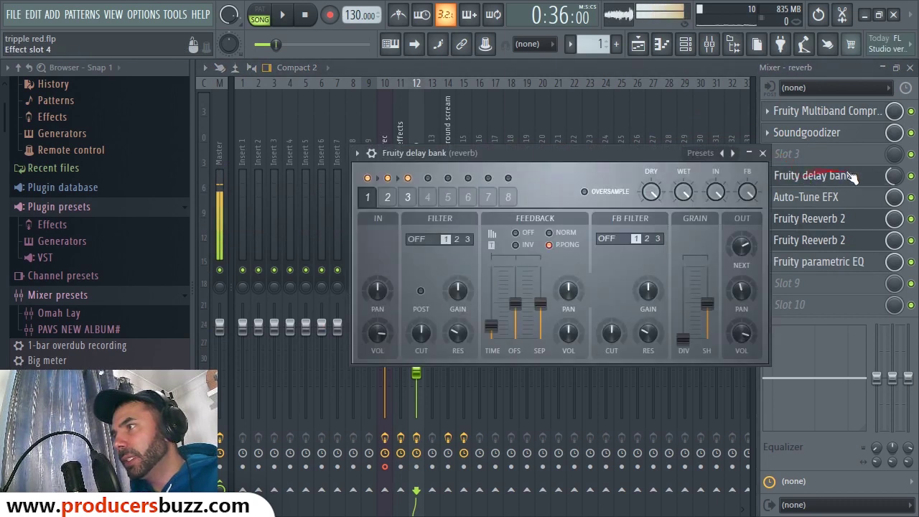
left_click(763, 153)
left_click(779, 198)
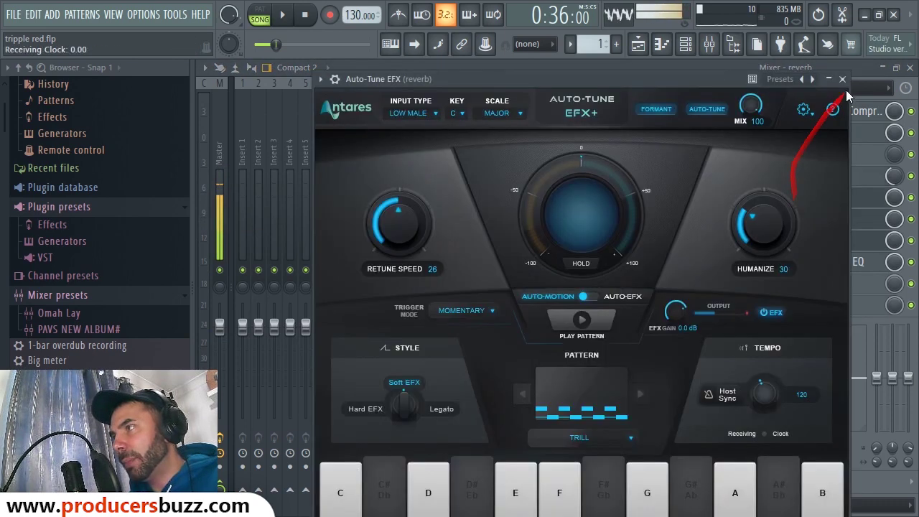
left_click(845, 89)
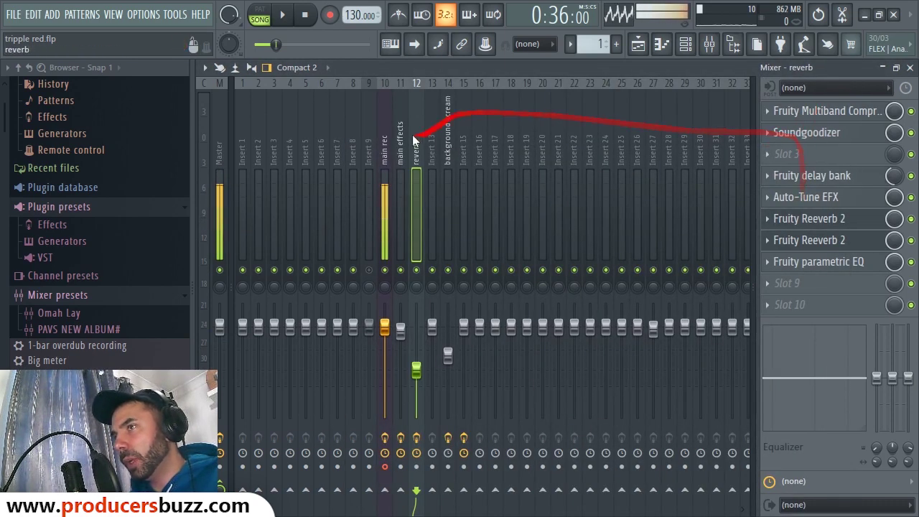
Compare the main effects chain again with the reverb track, and inspect the settings of both Fruity Reeverb 2 plugins.
left_click(403, 154)
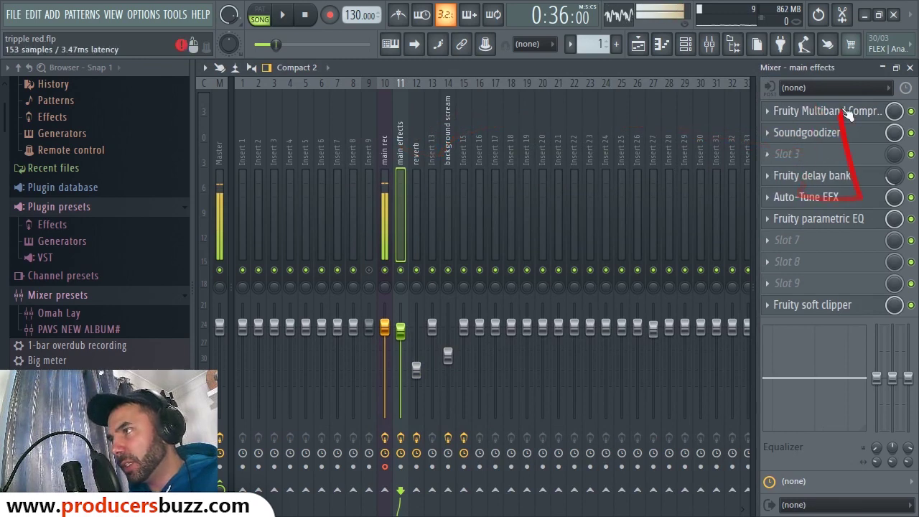
left_click(415, 138)
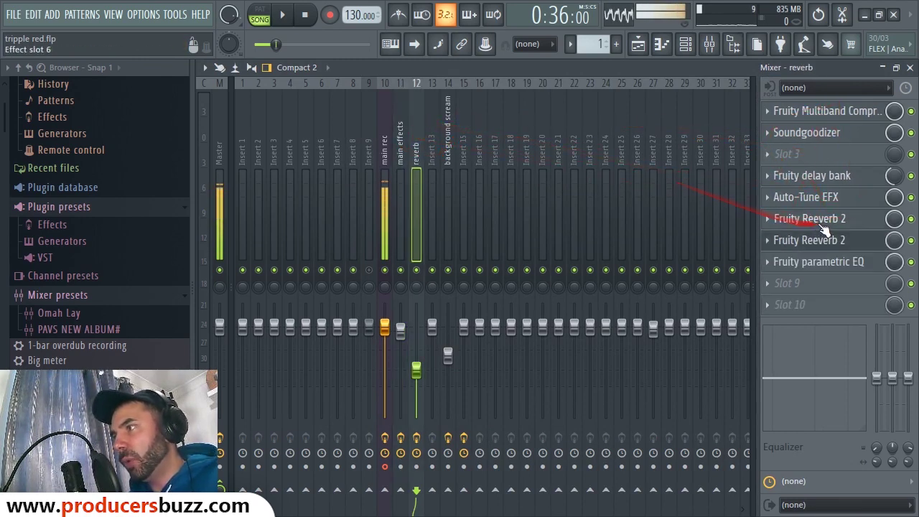
left_click(811, 220)
left_click_drag(573, 260, 526, 175)
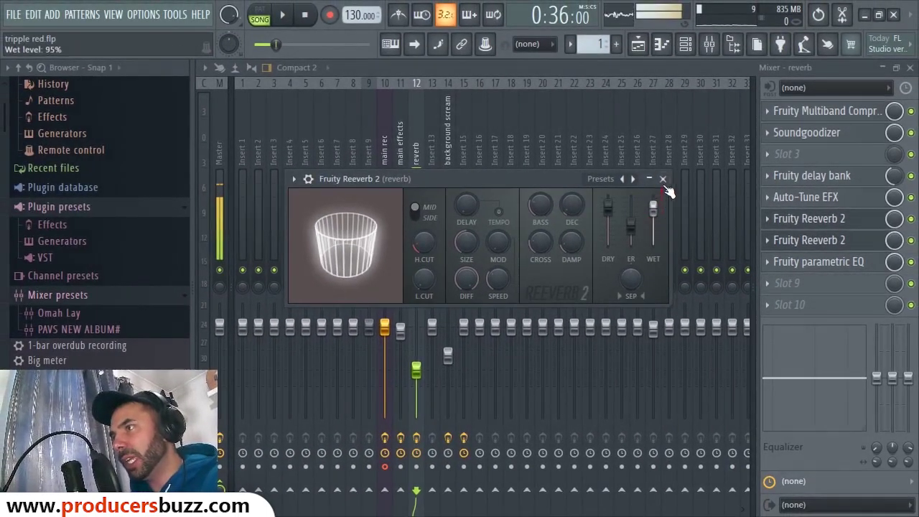
left_click(661, 179)
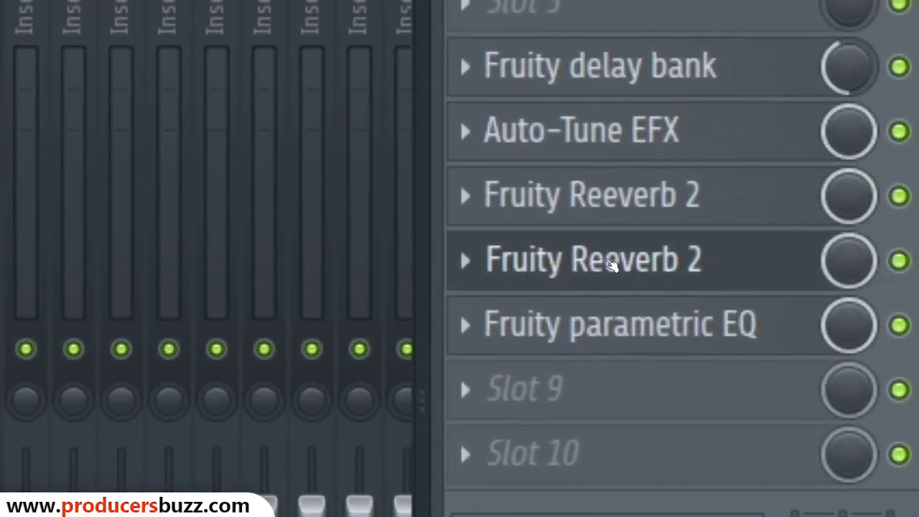
left_click(609, 264)
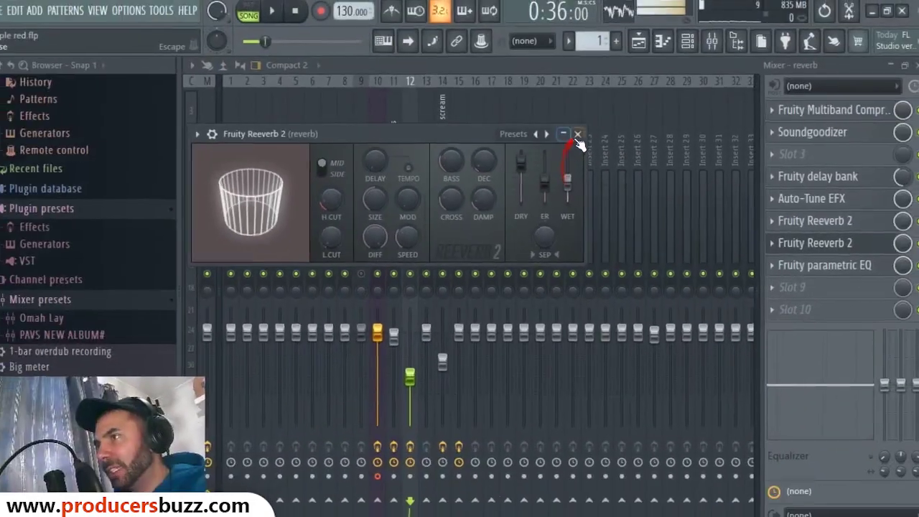
left_click(577, 134)
left_click(818, 218)
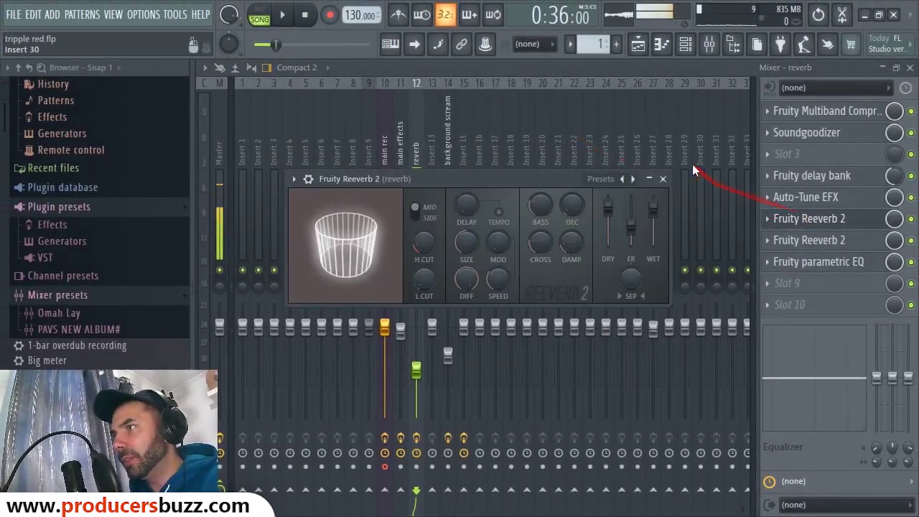
left_click(663, 180)
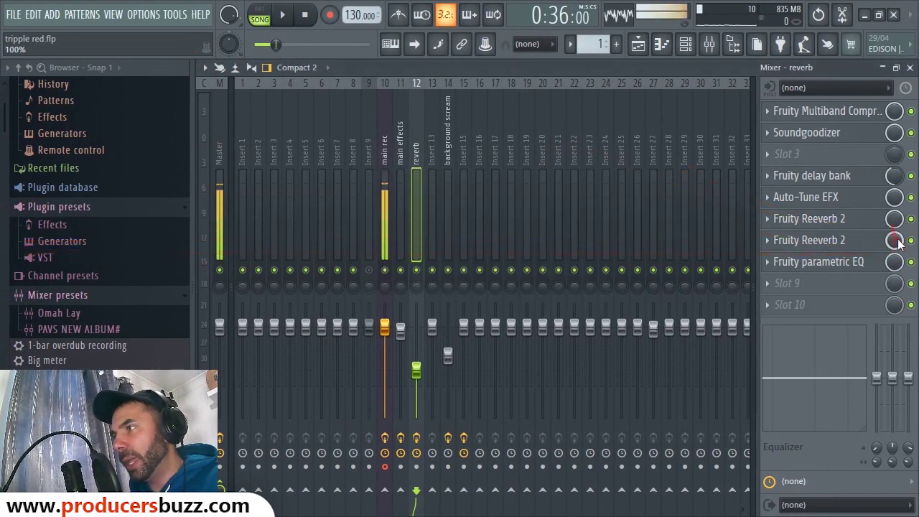
Examine the 90 and 250 Hz bands in the reverb track's Fruity parametric EQ and close the plugin.
left_click(817, 268)
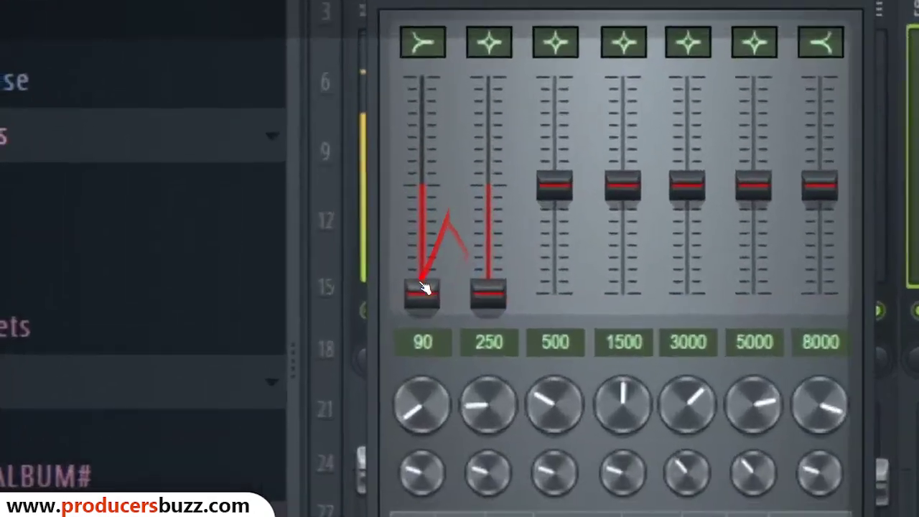
left_click_drag(425, 290, 424, 194)
left_click_drag(467, 306, 467, 414)
mouse_move(539, 413)
left_mouse_down()
mouse_move(539, 297)
mouse_move(538, 413)
left_mouse_up()
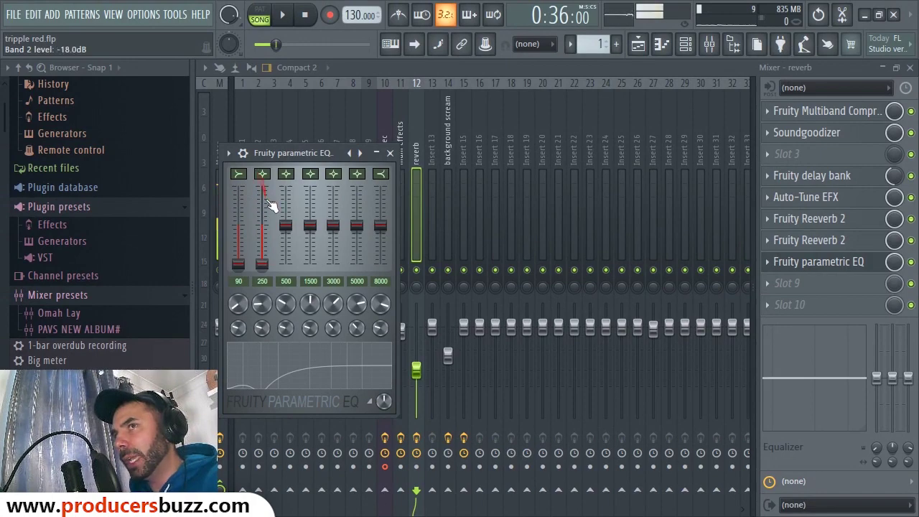
left_click_drag(265, 255, 265, 223)
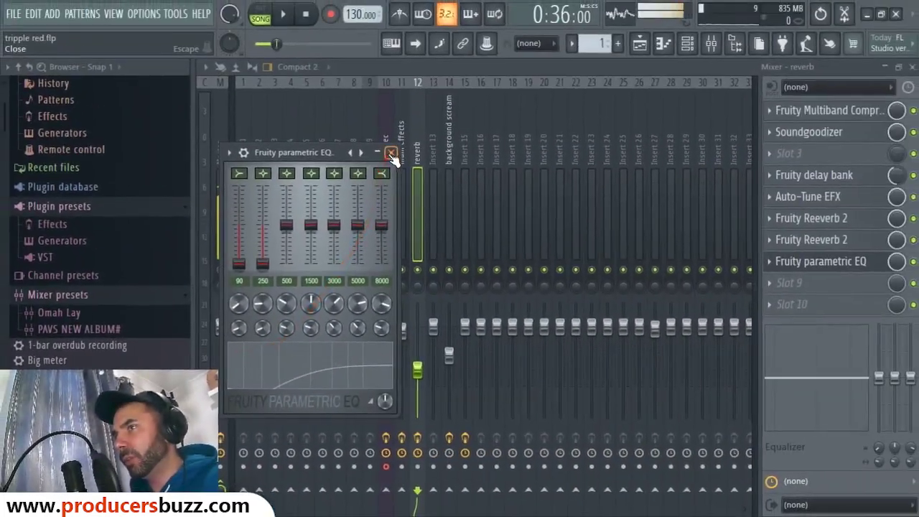
left_click(392, 150)
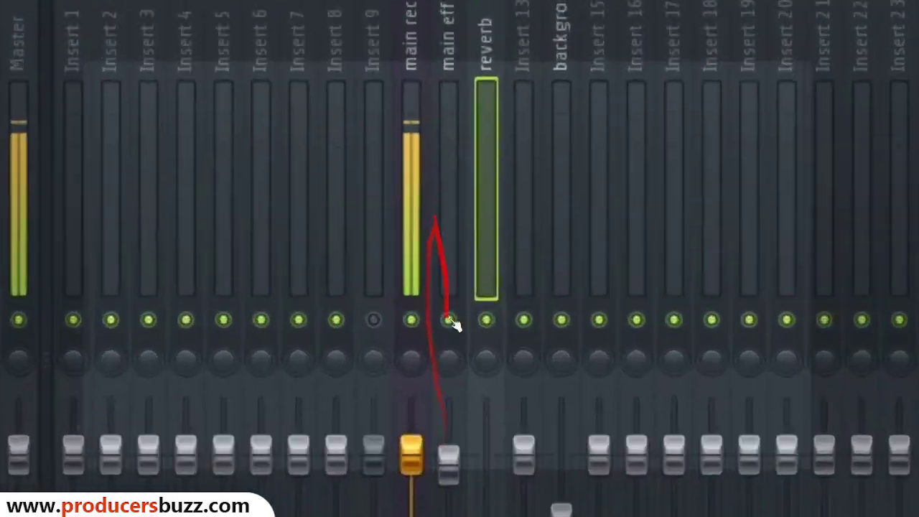
Select the background scream mixer track and inspect its Fruity Reeverb 2 settings.
left_click(400, 294)
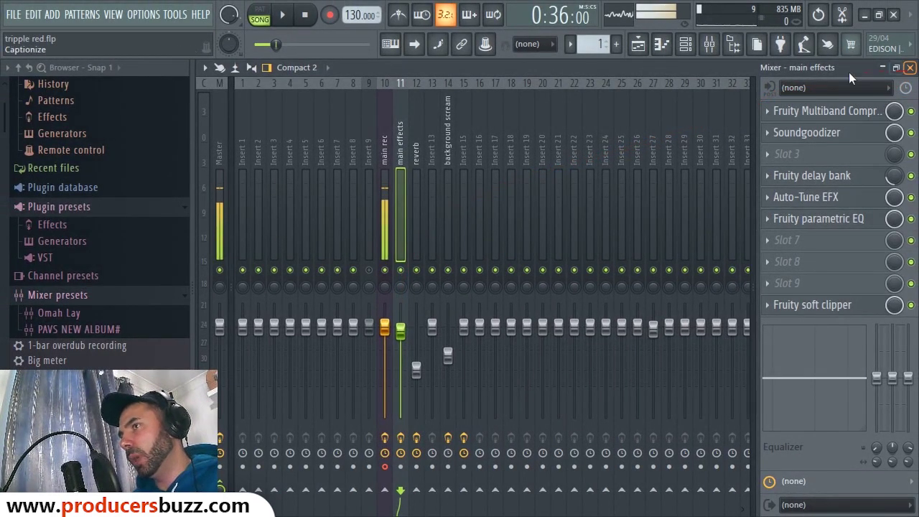
left_click(449, 161)
left_click(835, 112)
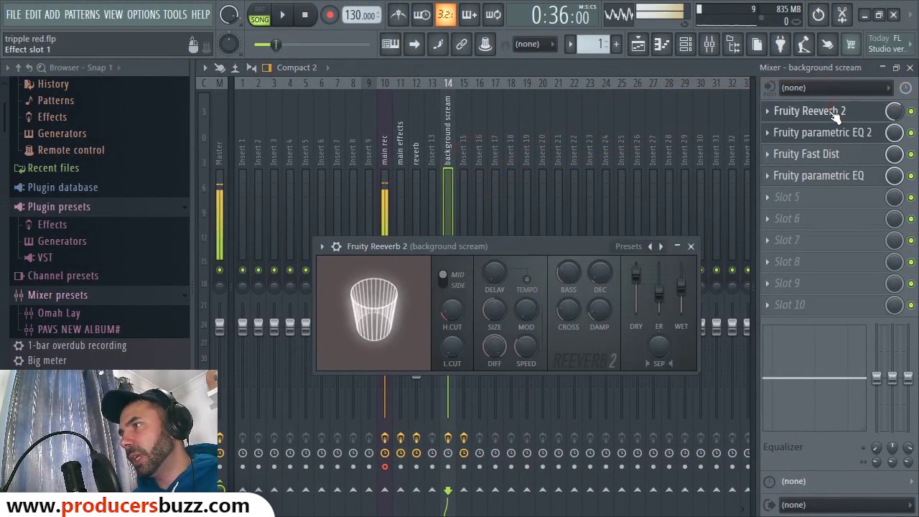
left_click_drag(566, 248, 540, 183)
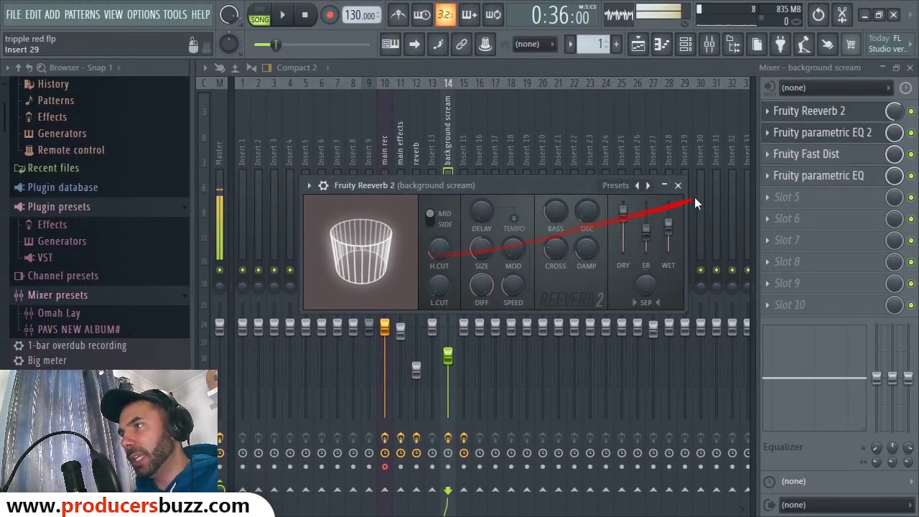
left_click(677, 185)
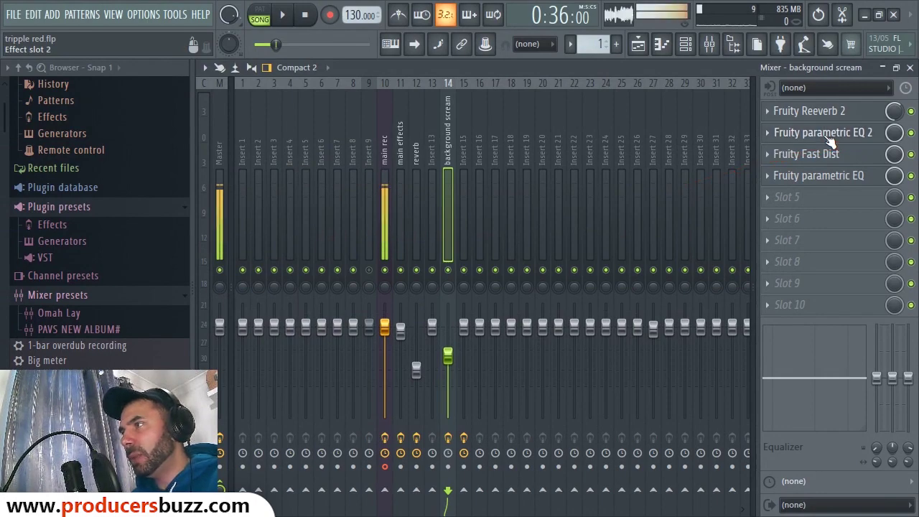
Open the Fruity parametric EQ 2 on the background scream track and reposition its window higher over the mixer.
left_click(827, 136)
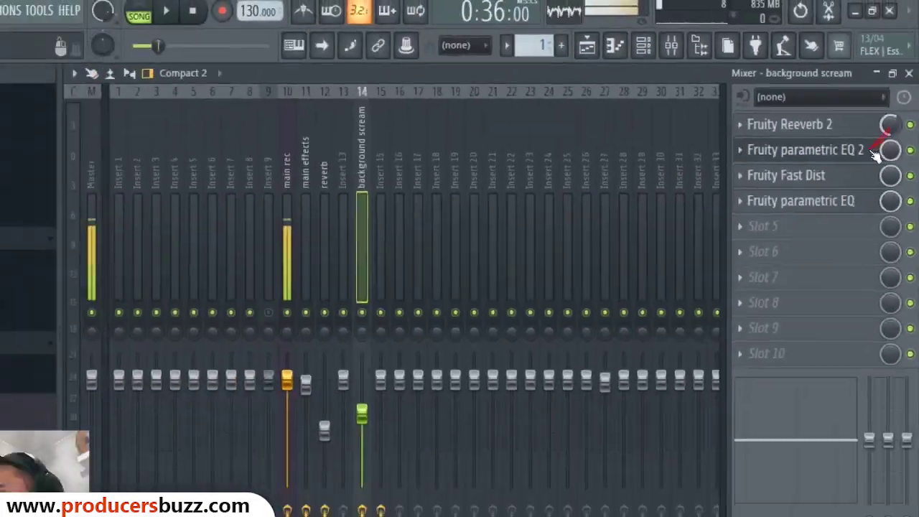
left_click(851, 136)
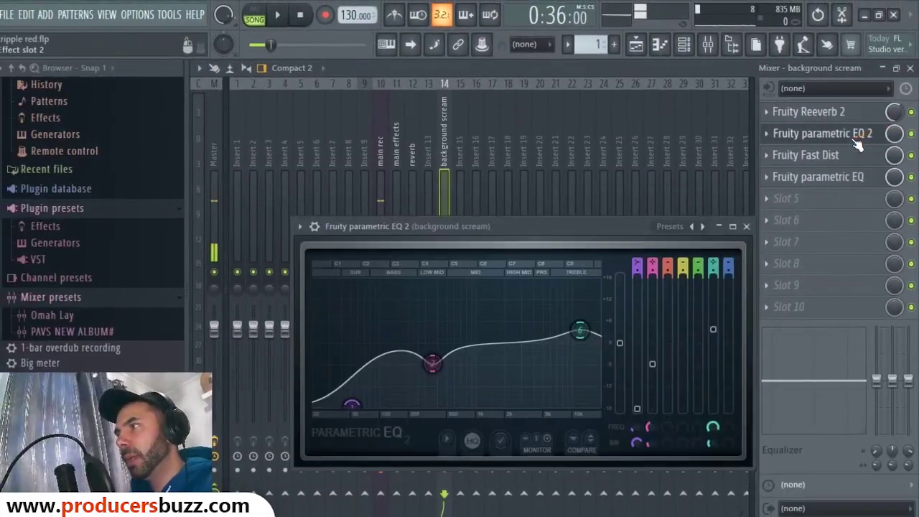
left_click_drag(623, 224, 596, 174)
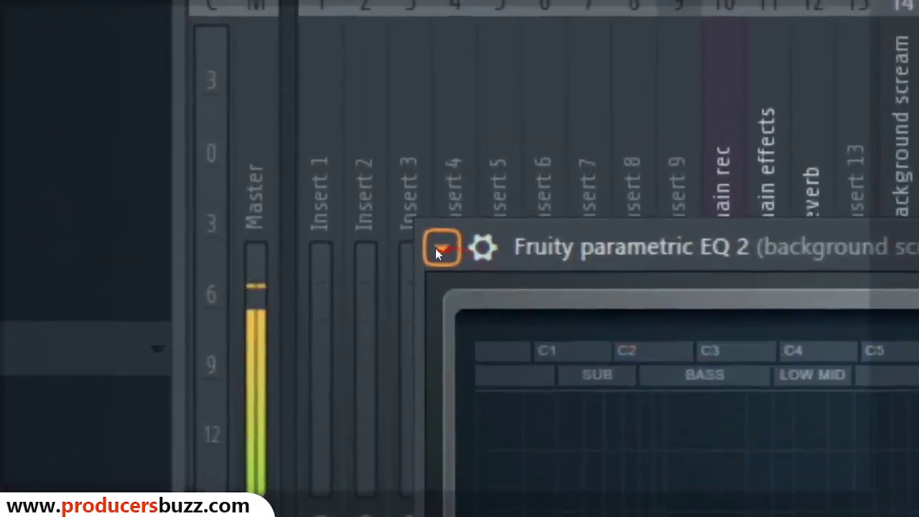
left_click(287, 172)
mouse_move(494, 317)
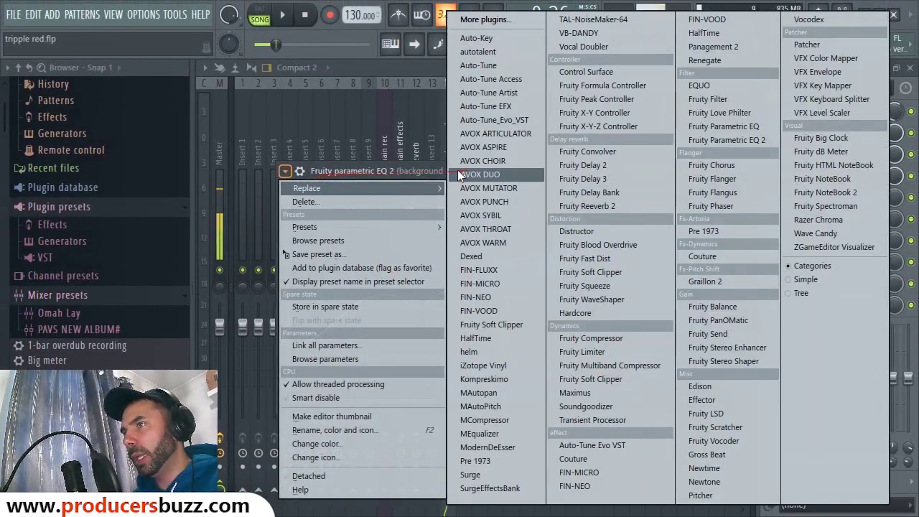
left_click(410, 172)
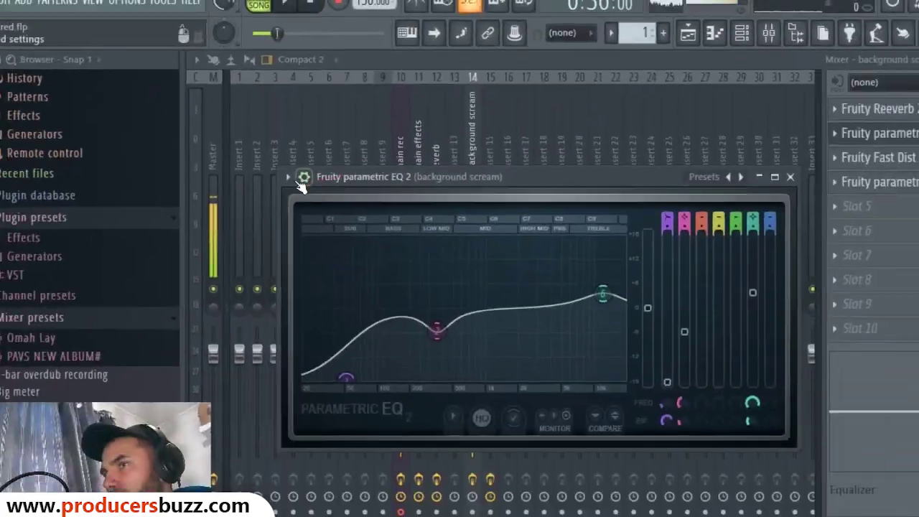
Load the Vocal Presence preset in the background scream track's Fruity parametric EQ 2.
left_click(285, 171)
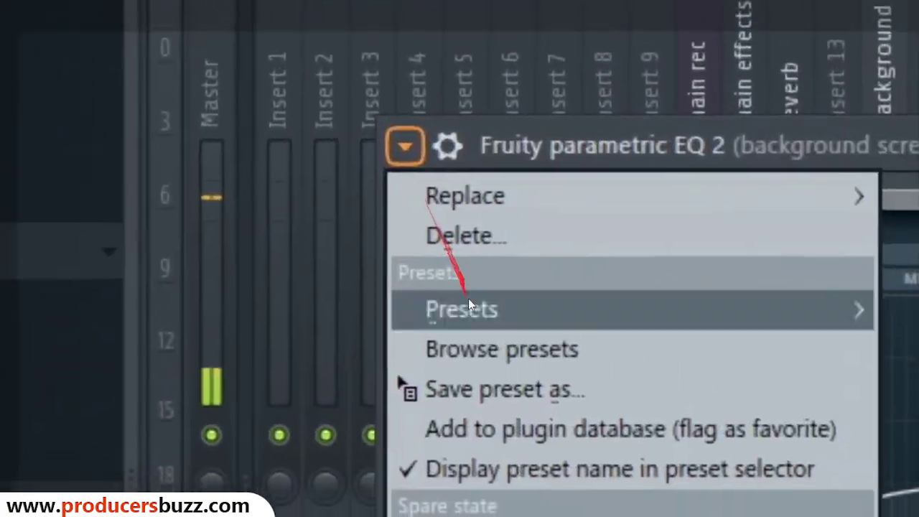
mouse_move(304, 227)
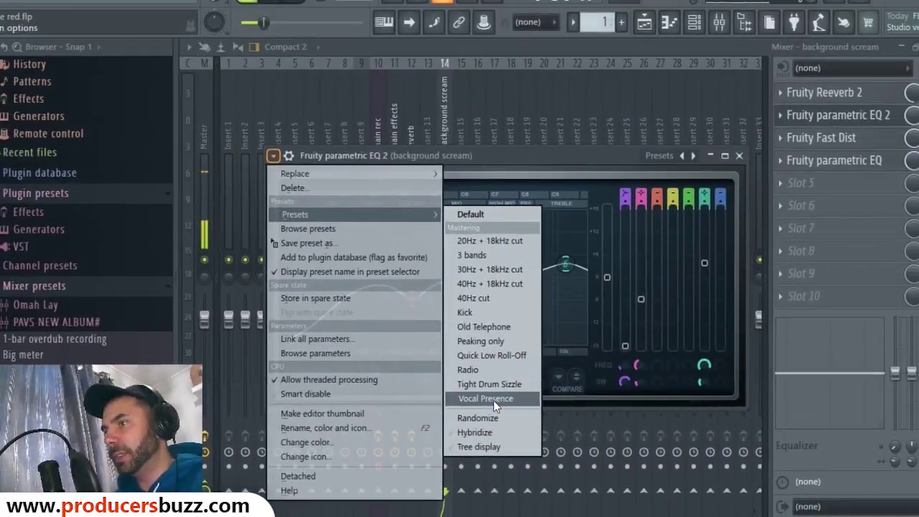
left_click(460, 258)
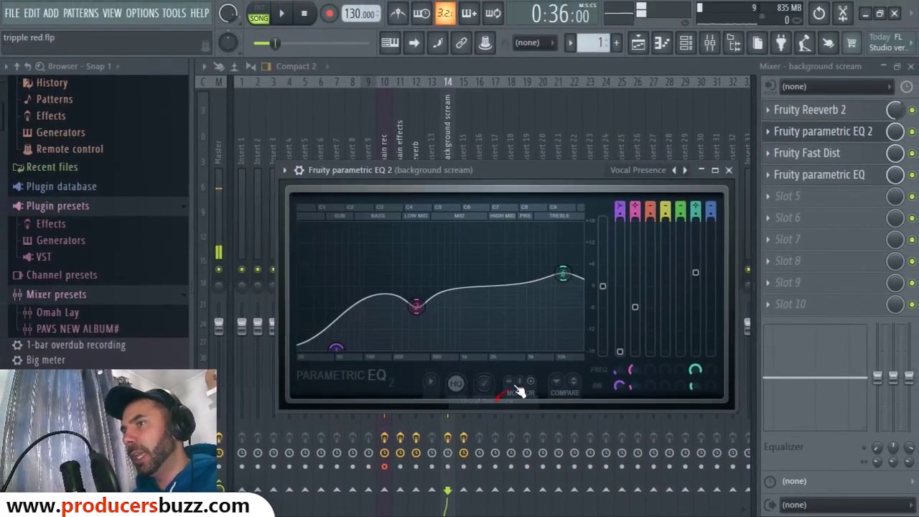
Close the parametric EQ 2, then inspect the background scream track's Fruity Fast Dist settings, including the mix level, and close that plugin.
left_click(728, 170)
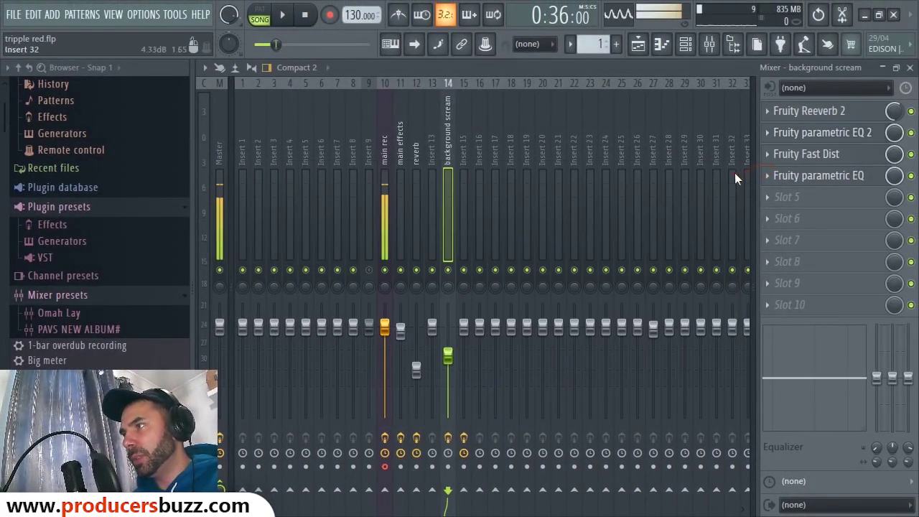
left_click(823, 155)
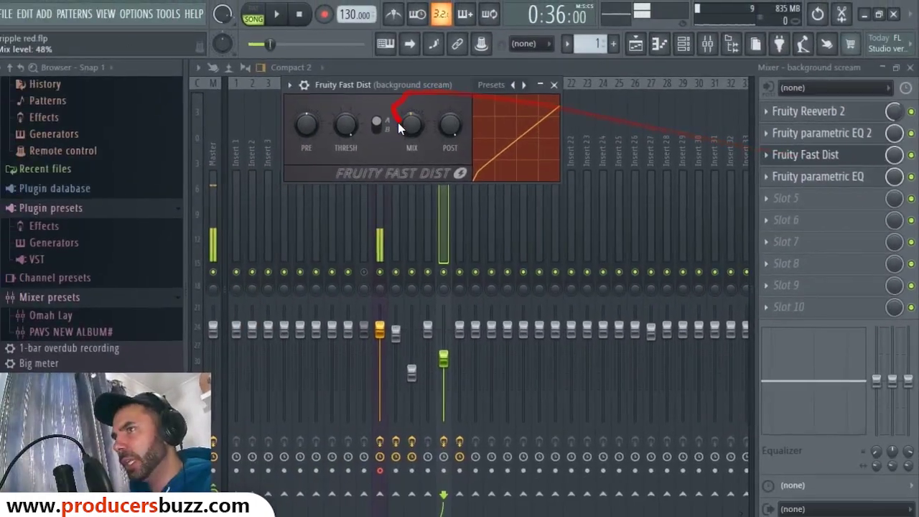
left_click_drag(399, 126, 399, 122)
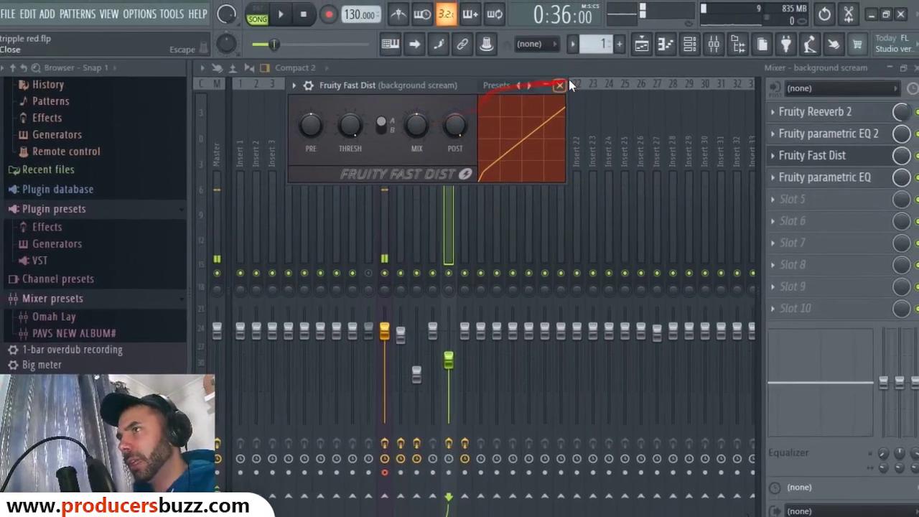
left_click(557, 84)
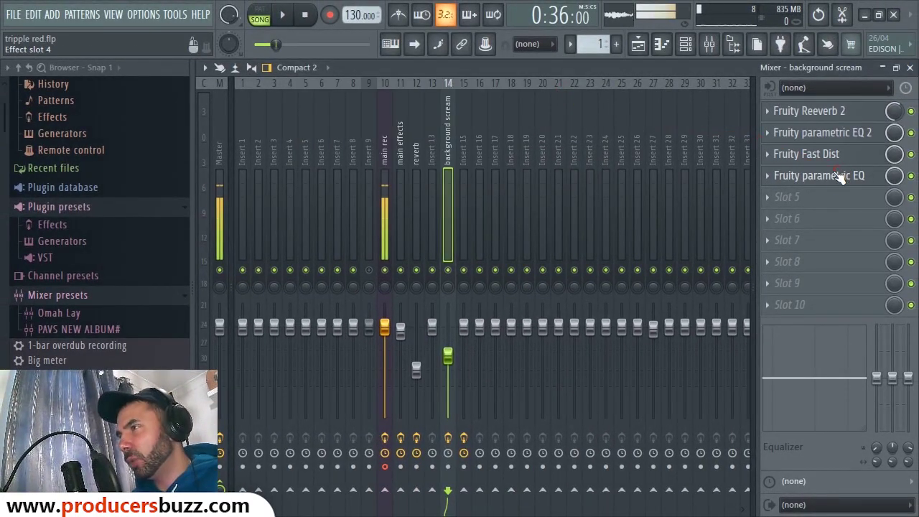
Examine the band levels in the background scream track's Fruity parametric EQ, then close the plugin and the mixer.
left_click(834, 177)
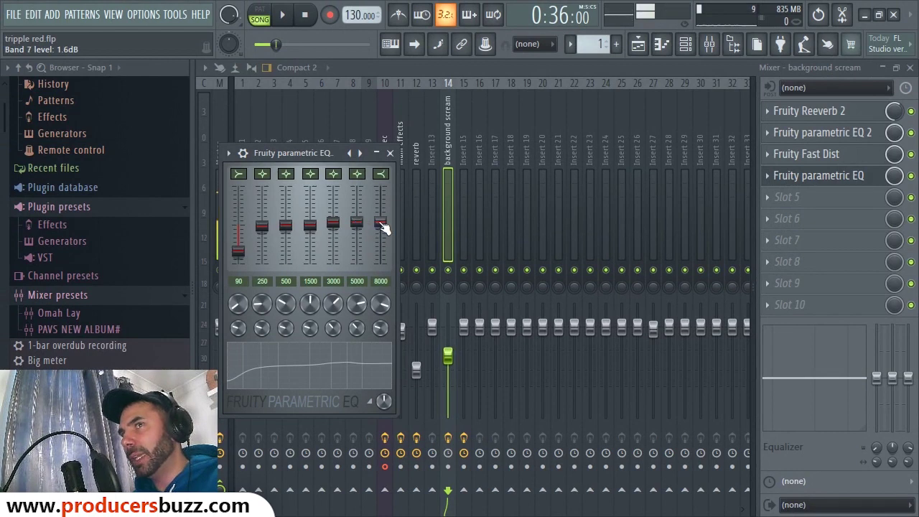
left_click(390, 153)
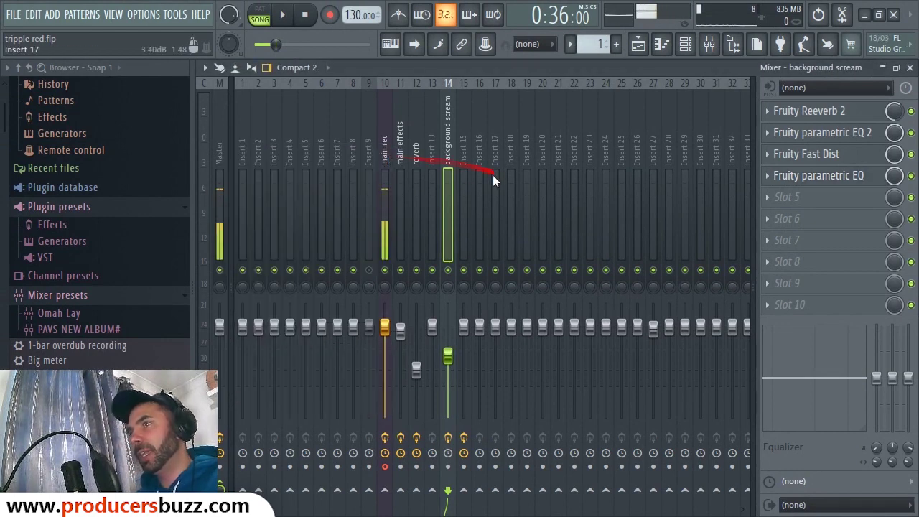
left_click(910, 67)
Unmute Track 2 in the playlist and play the arrangement through the layered vocal clips on Tracks 4 and 5, stopping after bar 43.
left_click(380, 179)
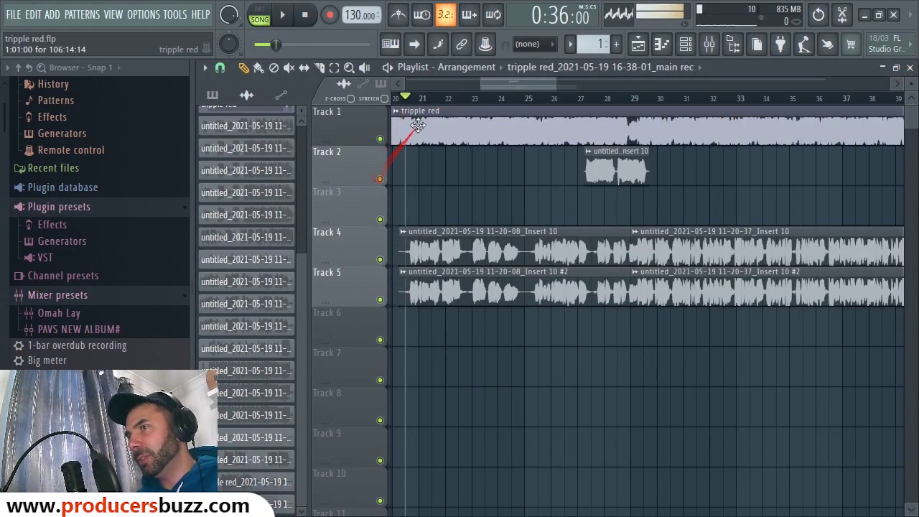
key("space")
left_click_drag(548, 86, 582, 107)
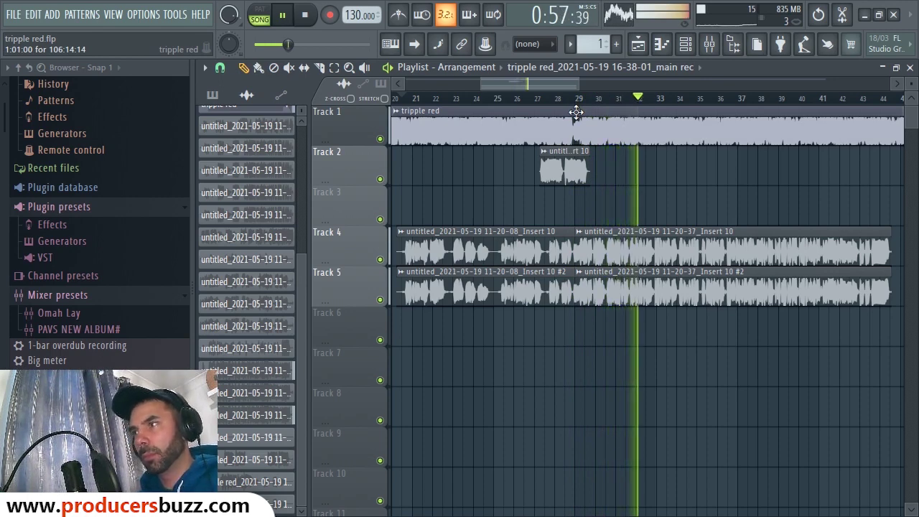
scroll(577, 112, "down", 1)
scroll(576, 112, "up", 1)
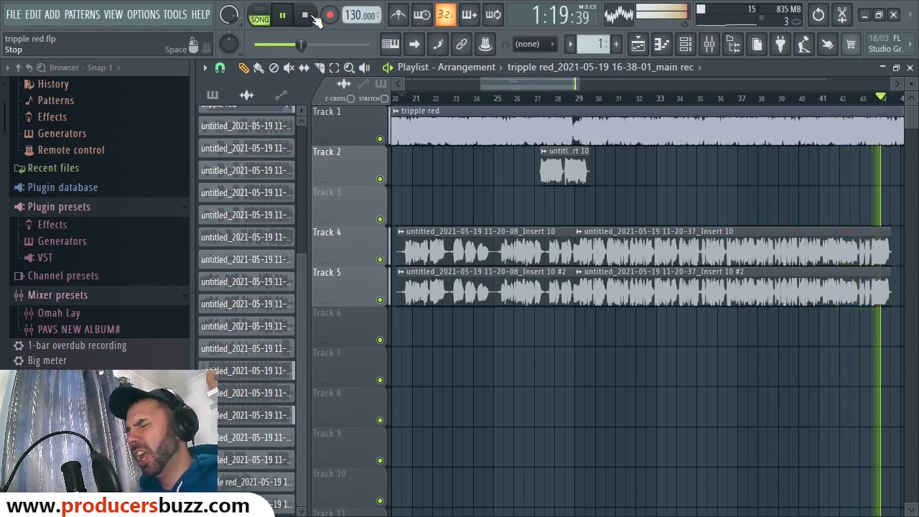
left_click(315, 16)
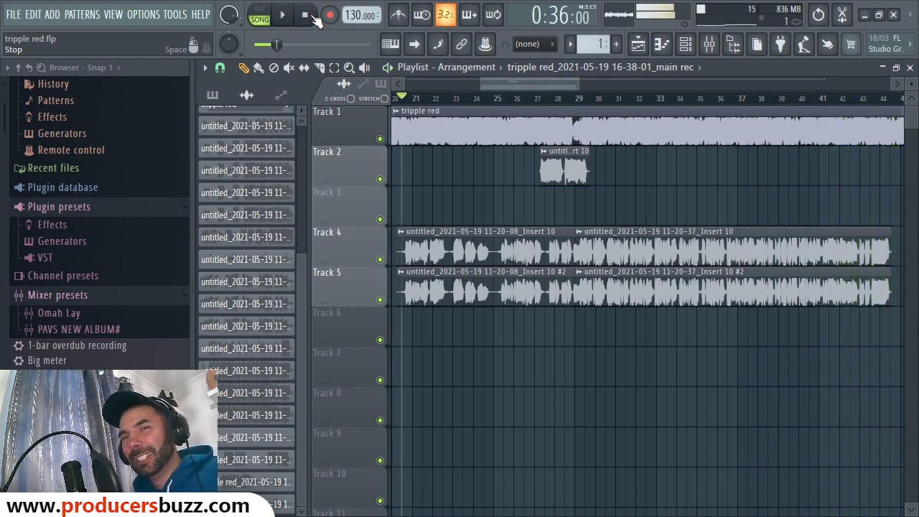